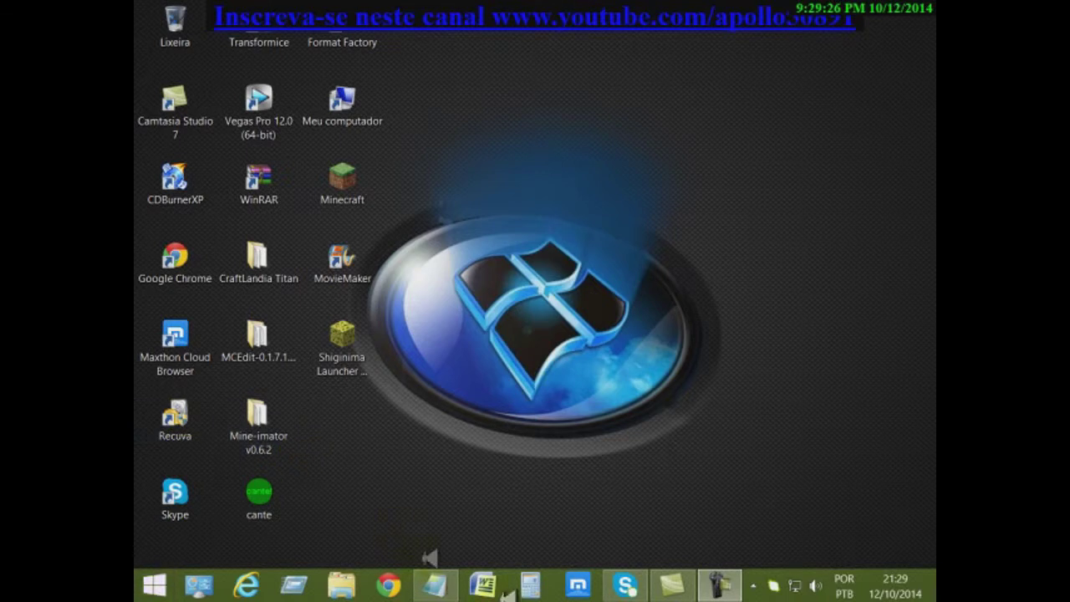
- Switch to the Maxthon browser, search the web for "media FIRE" and open the MediaFire website's login form
{"action": "left_click", "coordinate": [581, 585]}
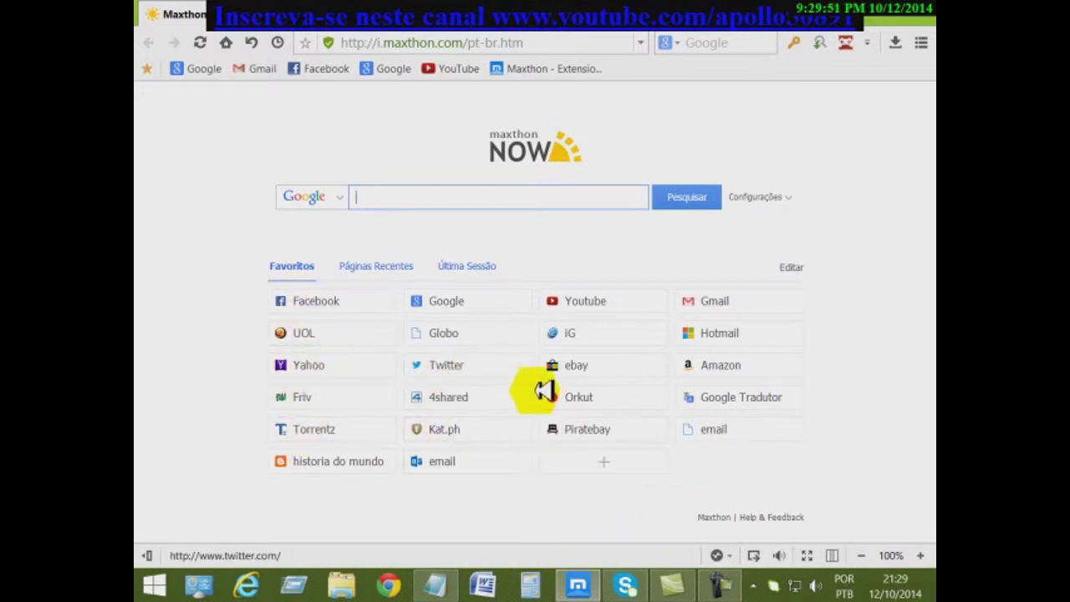
{"action": "type", "text": "med"}
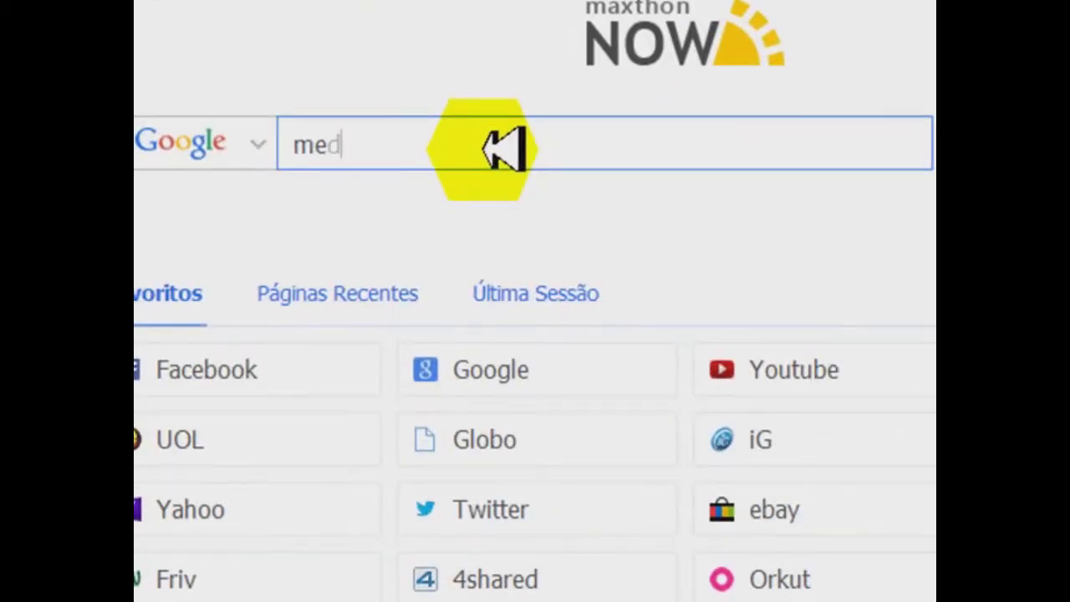
{"action": "type", "text": "ia FIRE"}
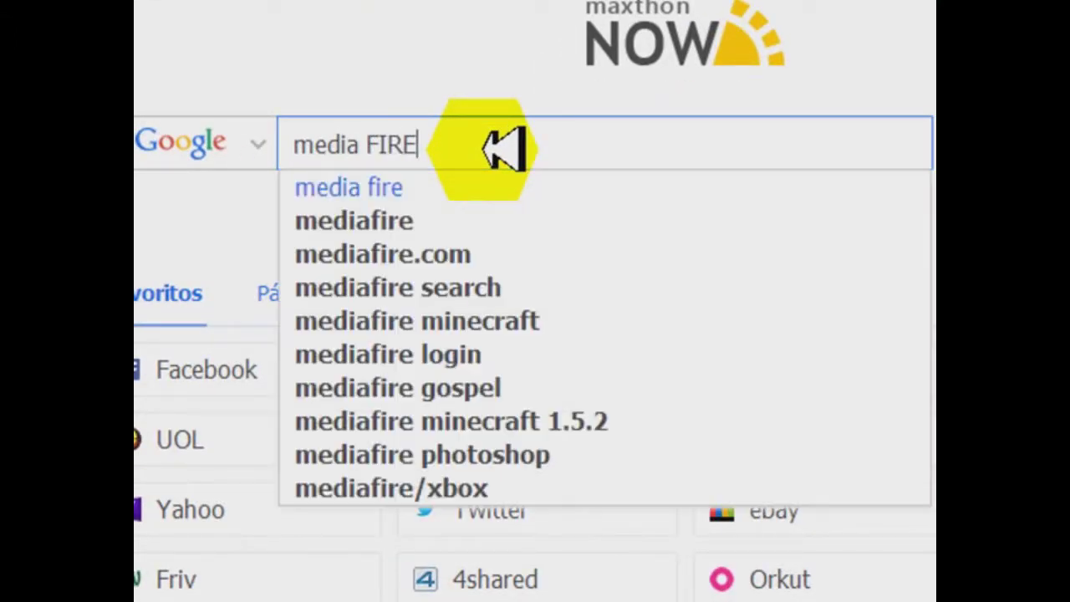
{"action": "key", "text": "Return"}
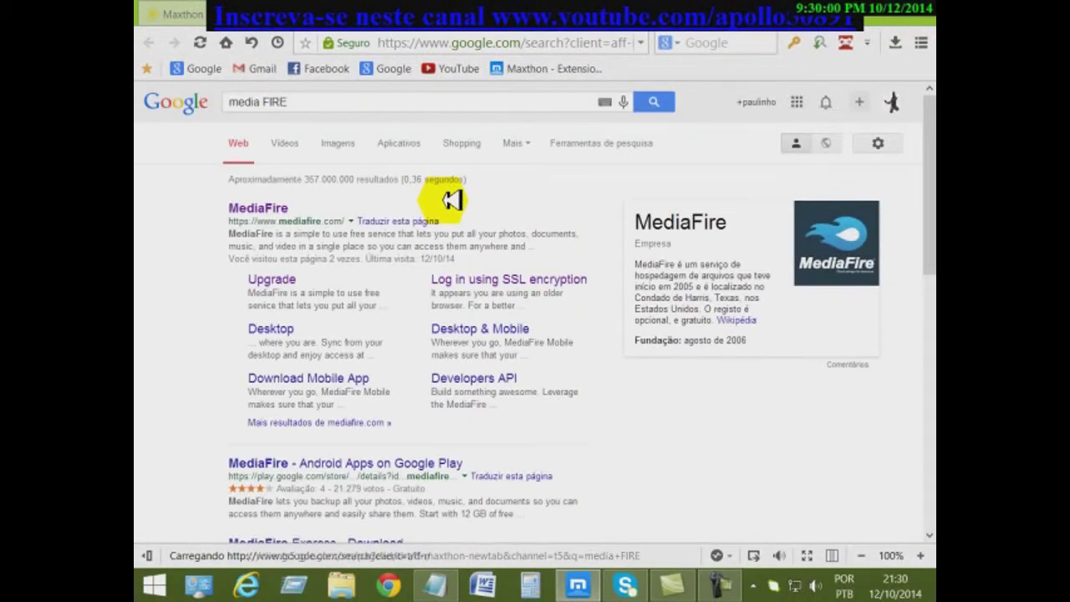
{"action": "left_click", "coordinate": [251, 208]}
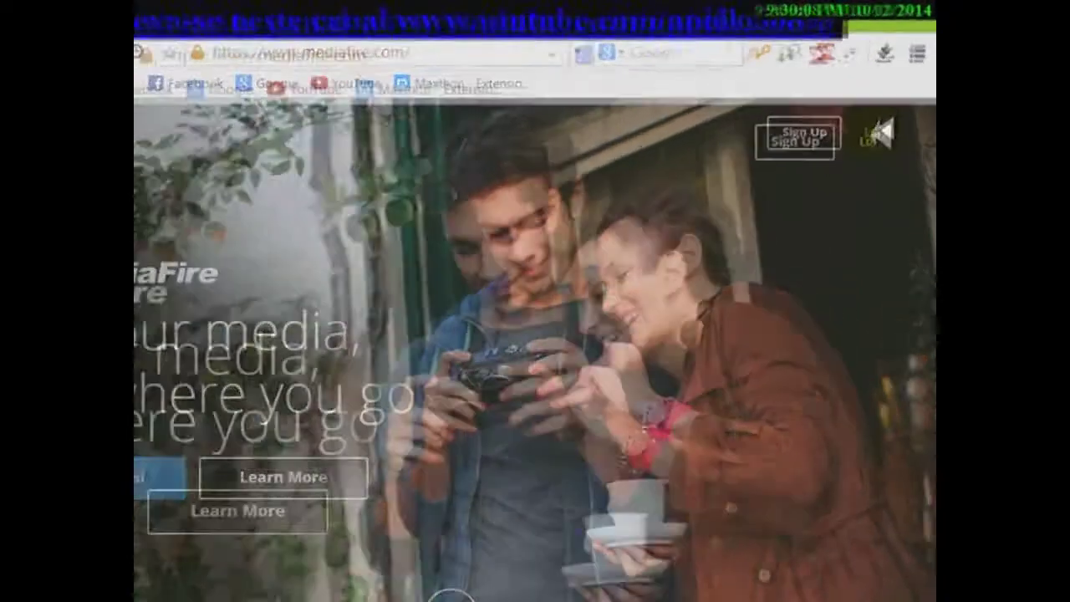
{"action": "left_click", "coordinate": [891, 109]}
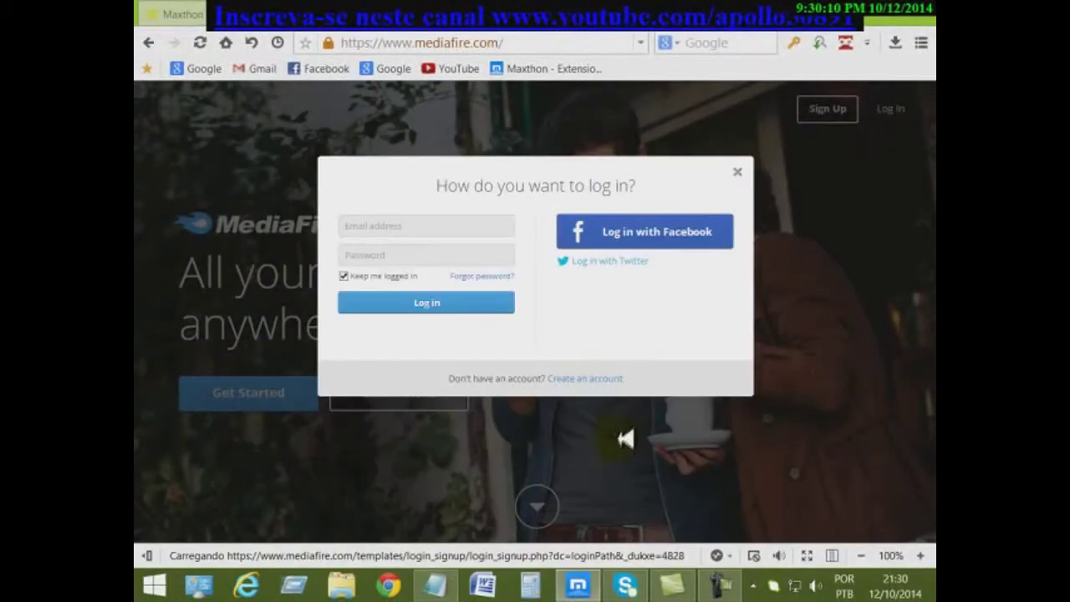
- View the options for creating a MediaFire account, and return to the login form
{"action": "left_click", "coordinate": [418, 230]}
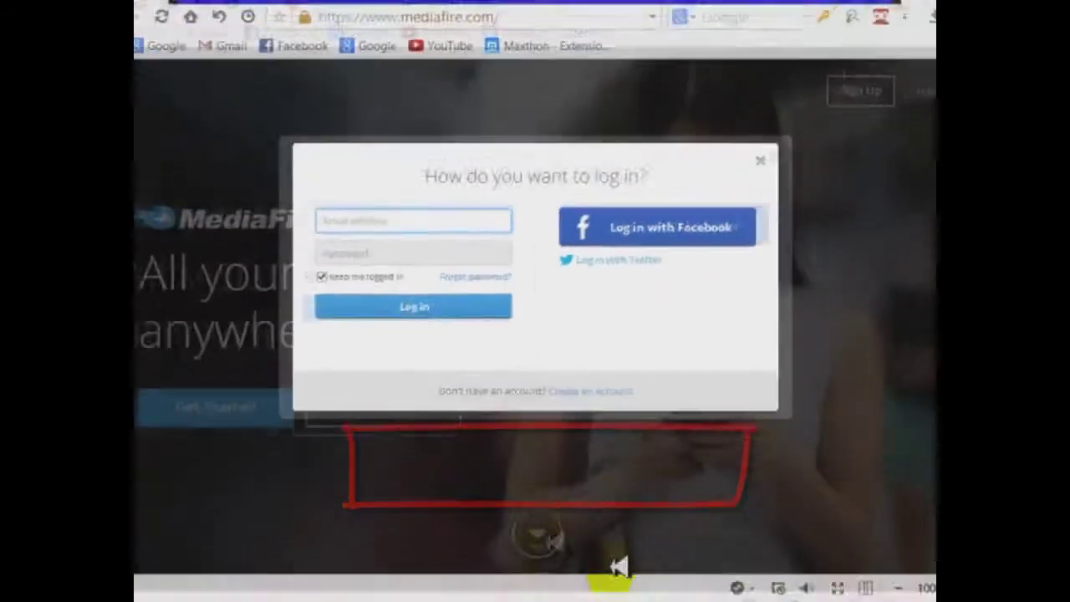
{"action": "left_click", "coordinate": [640, 466]}
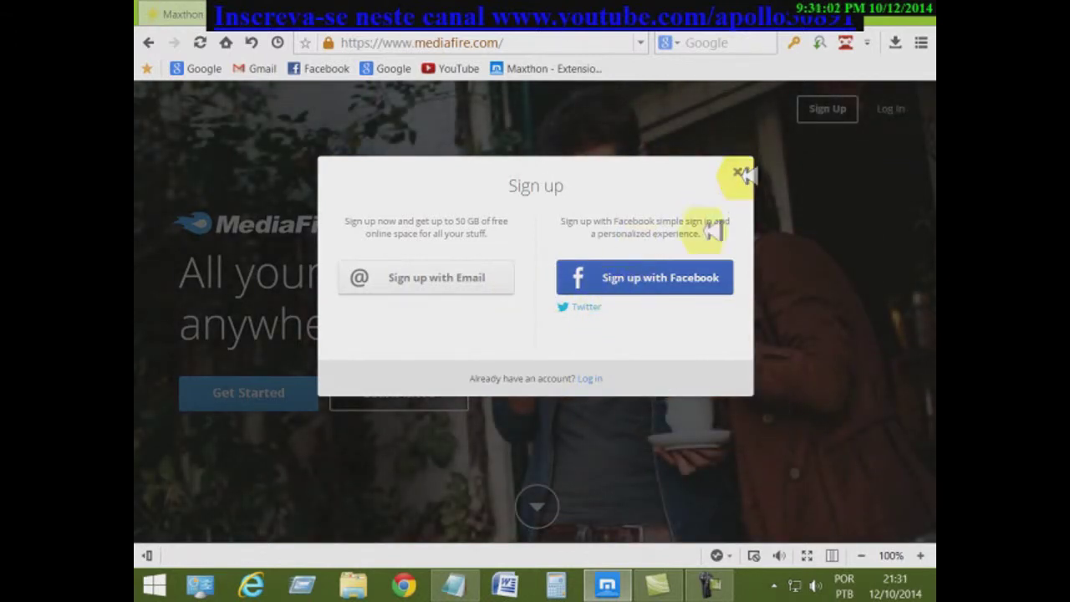
{"action": "left_click", "coordinate": [590, 378]}
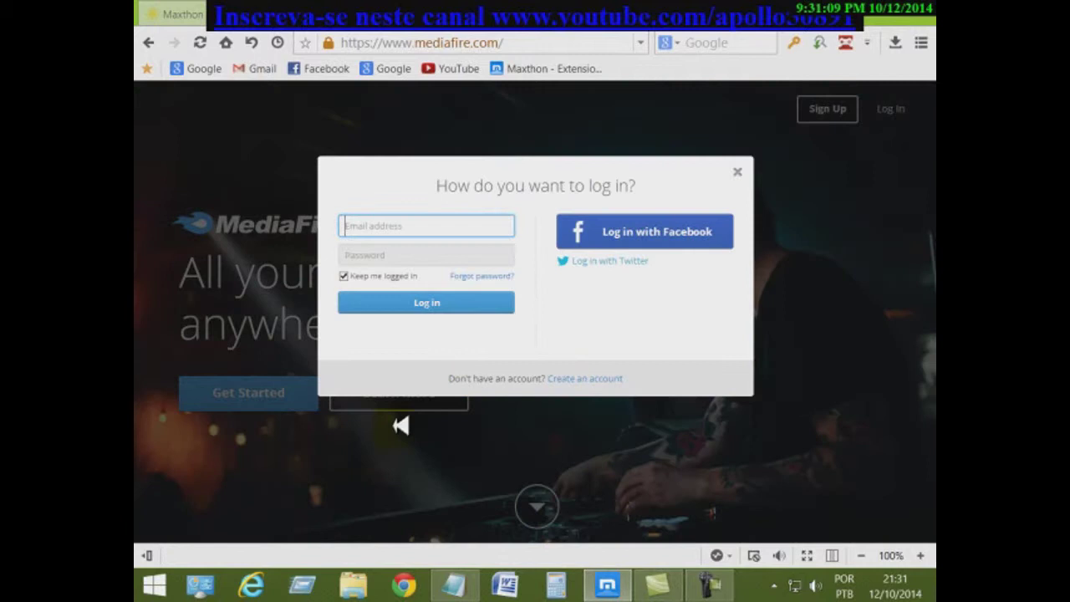
- Copy the account e-mail address from the Notepad note into the login form's e-mail field
{"action": "left_click", "coordinate": [458, 587]}
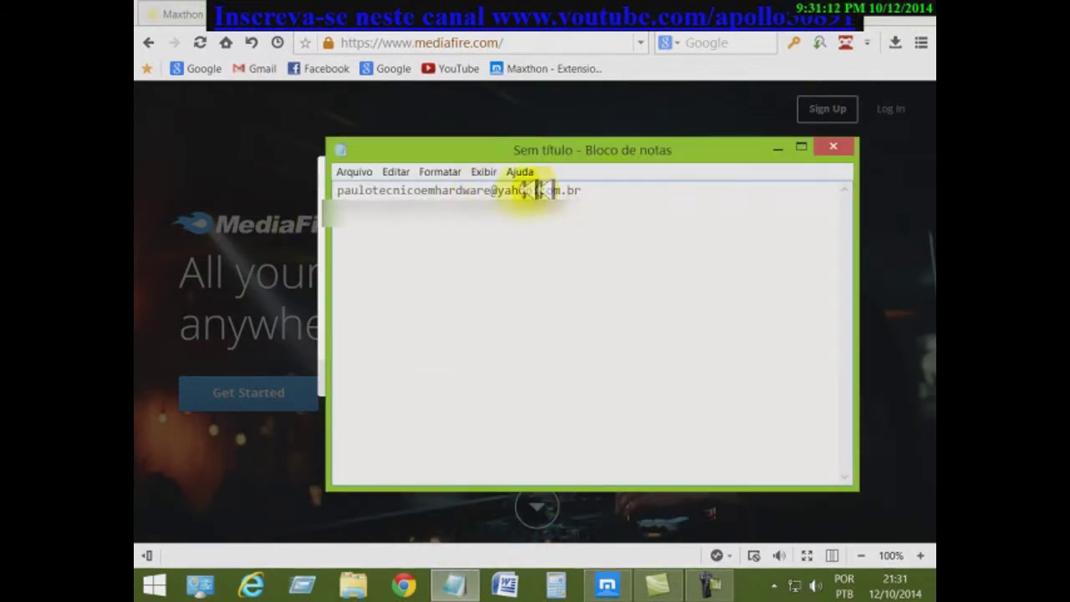
{"action": "left_click_drag", "start_coordinate": [585, 190], "coordinate": [339, 190]}
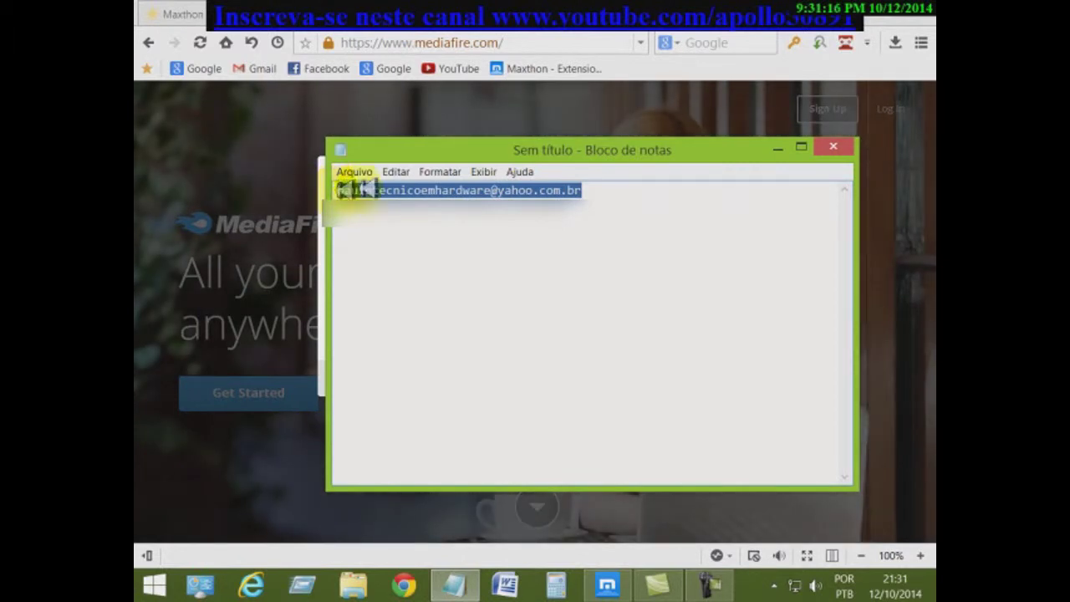
{"action": "left_click", "coordinate": [778, 148]}
{"action": "left_click", "coordinate": [461, 231]}
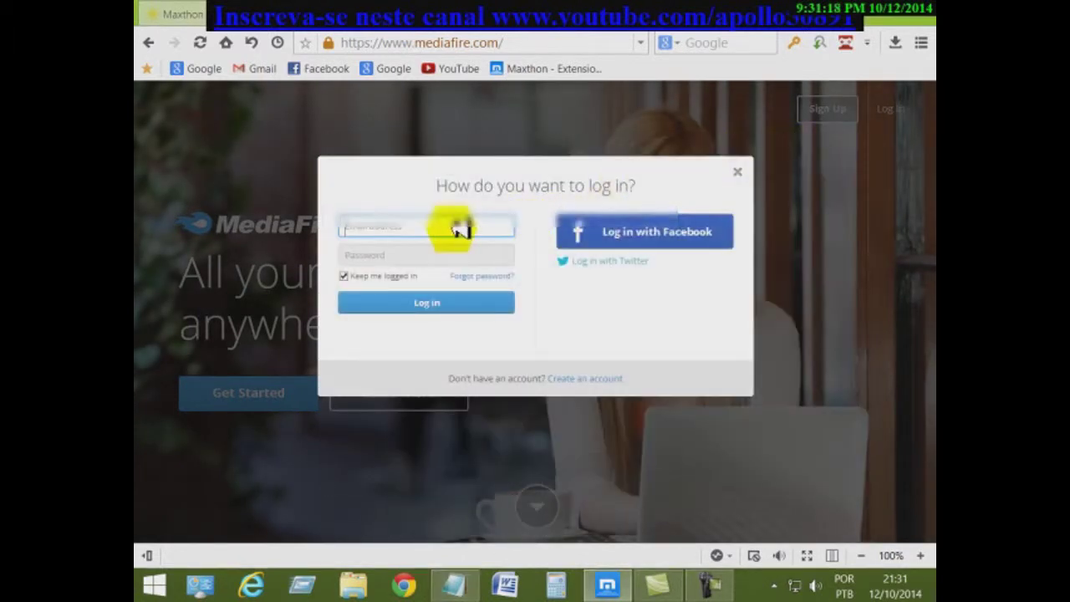
{"action": "right_click", "coordinate": [462, 230]}
{"action": "left_click", "coordinate": [471, 287]}
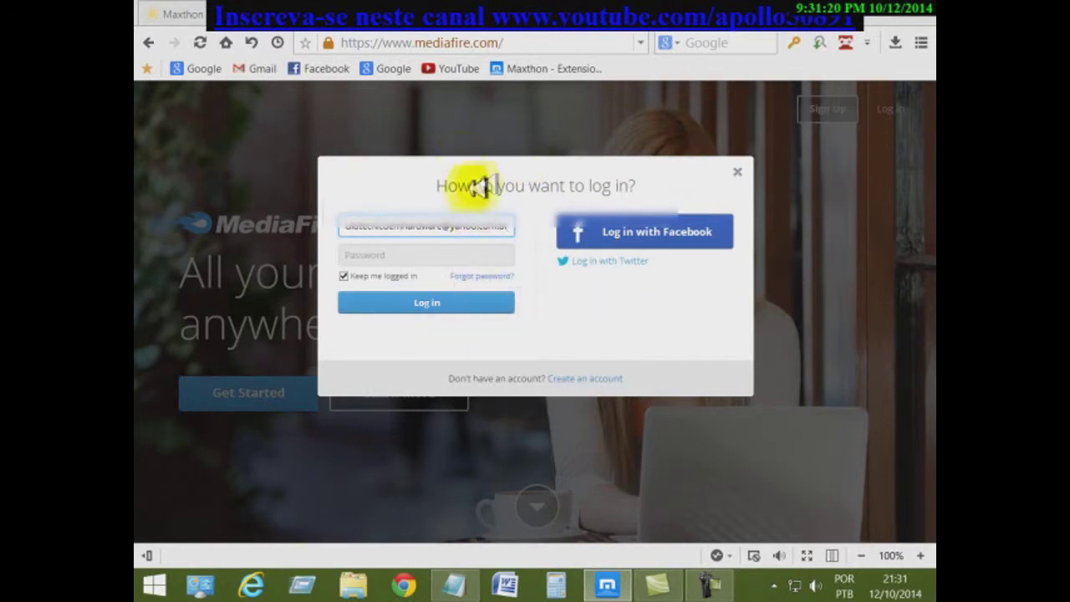
- Copy the account password from the Notepad note into the login form's password field and log in
{"action": "left_click", "coordinate": [456, 585]}
{"action": "left_click", "coordinate": [586, 216]}
{"action": "left_click_drag", "start_coordinate": [582, 193], "coordinate": [338, 194]}
{"action": "right_click", "coordinate": [374, 194]}
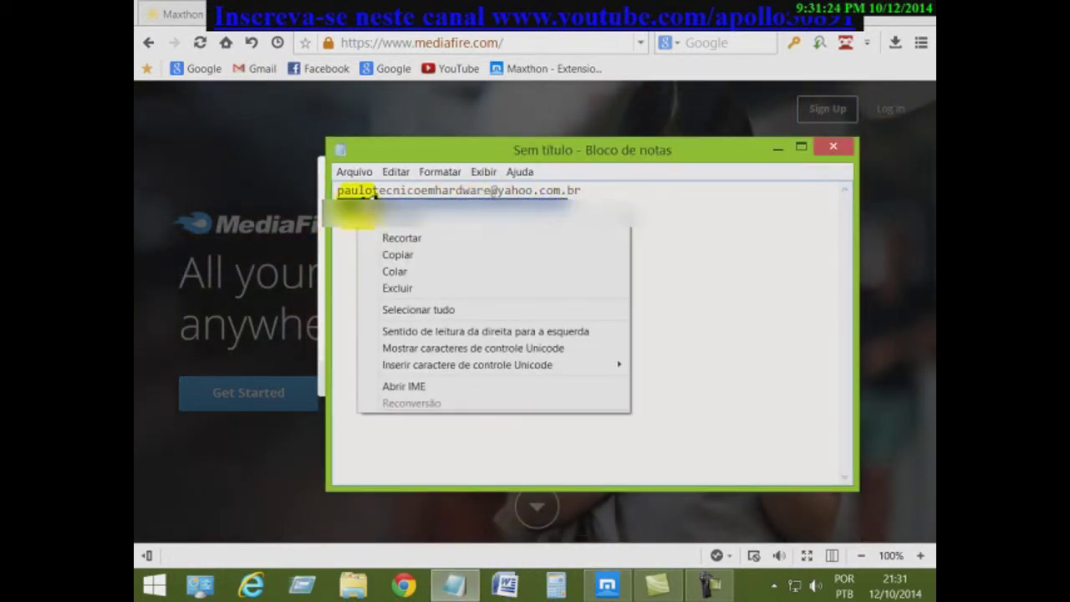
{"action": "left_click", "coordinate": [391, 253]}
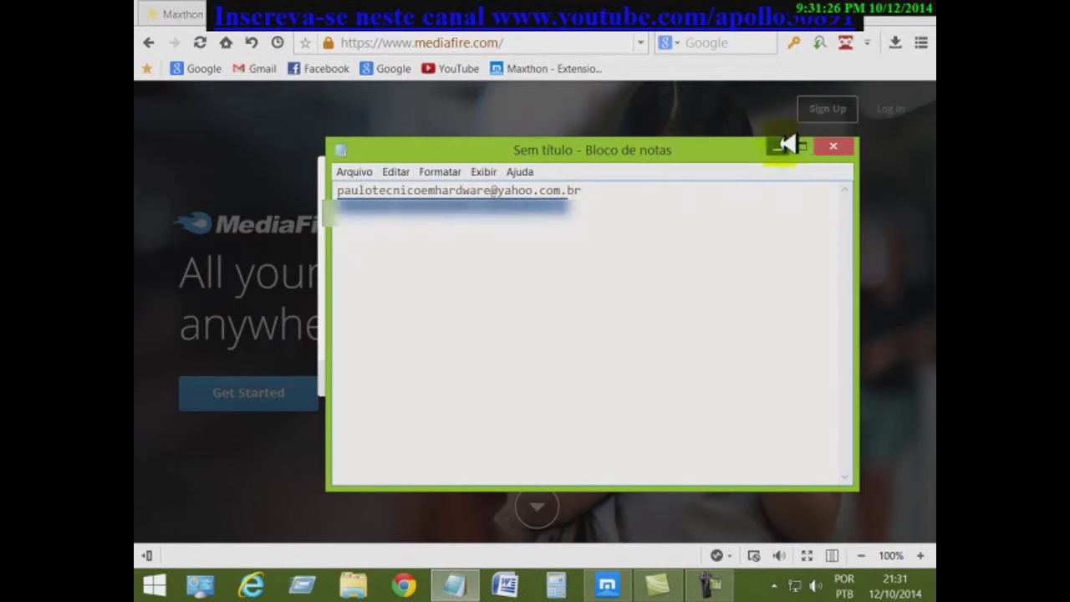
{"action": "left_click", "coordinate": [786, 146]}
{"action": "right_click", "coordinate": [443, 252]}
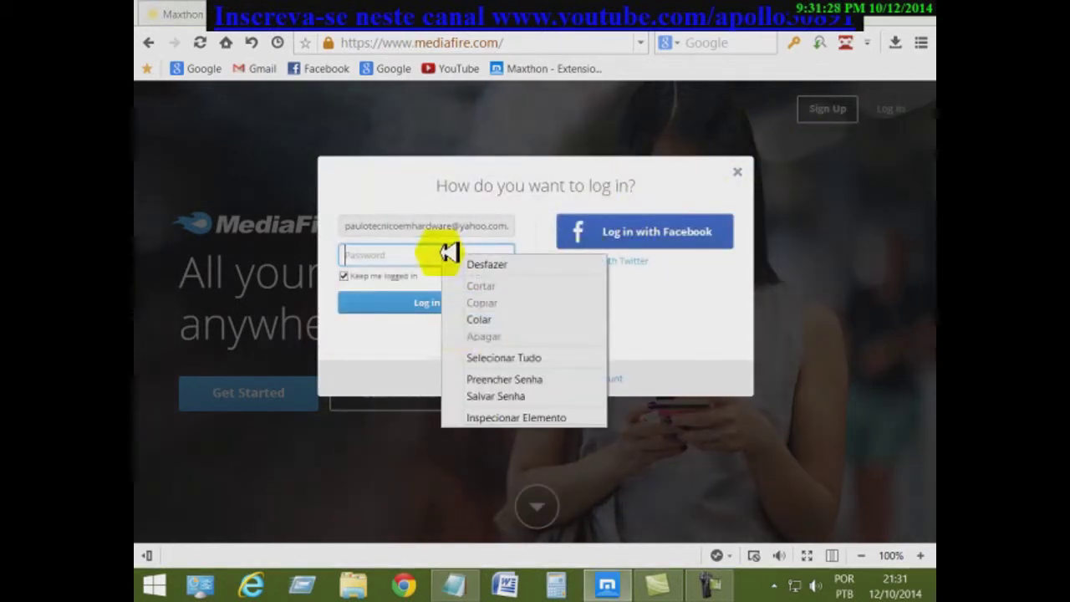
{"action": "left_click", "coordinate": [479, 319]}
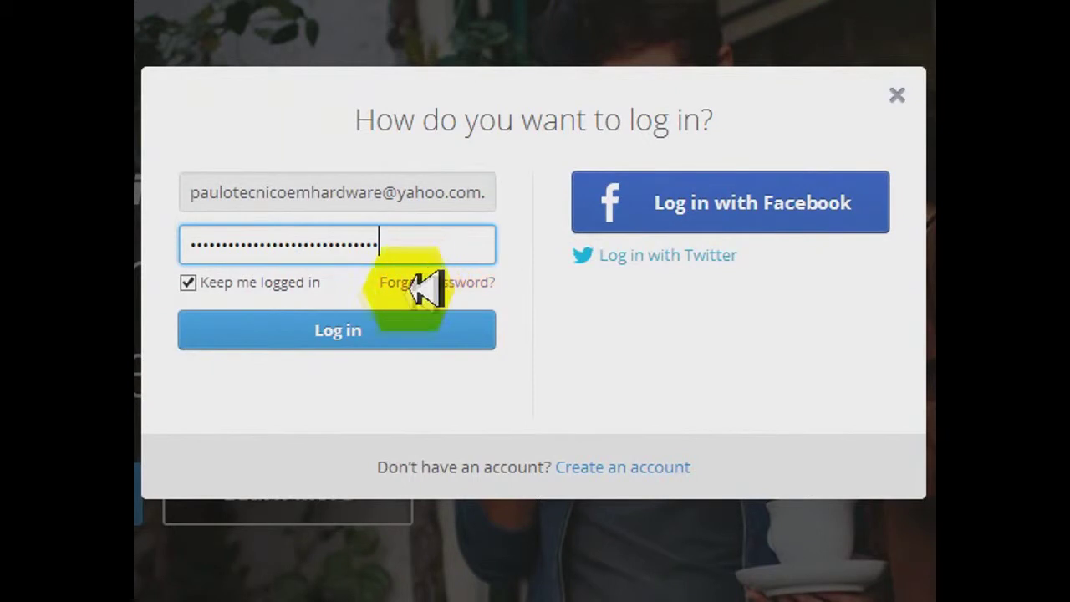
{"action": "left_click", "coordinate": [391, 317]}
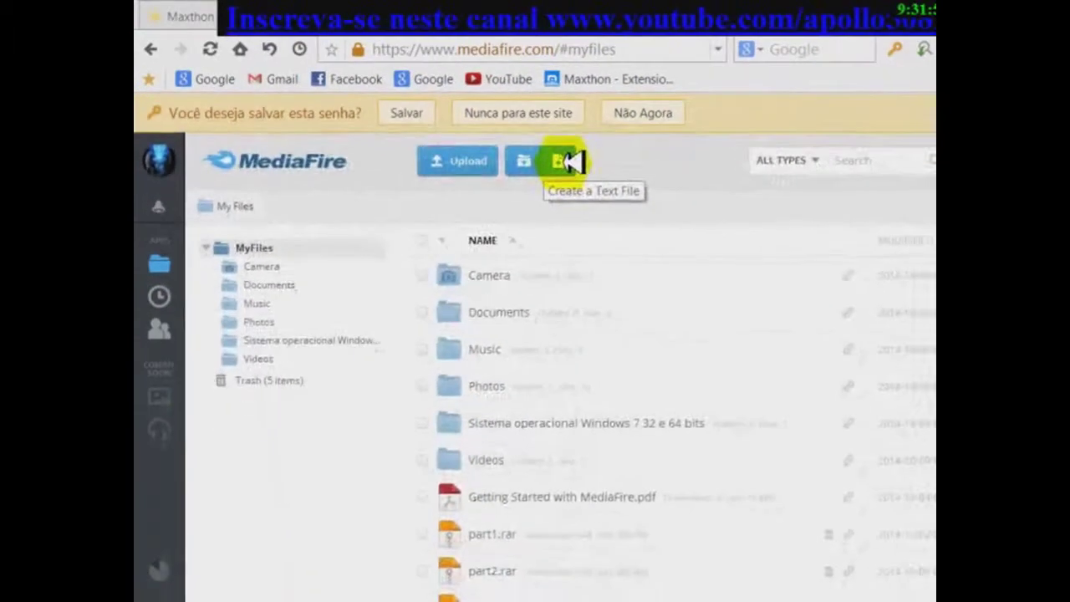
- Open the dialog for creating a new text file in My Files and dismiss it
{"action": "left_click", "coordinate": [811, 269]}
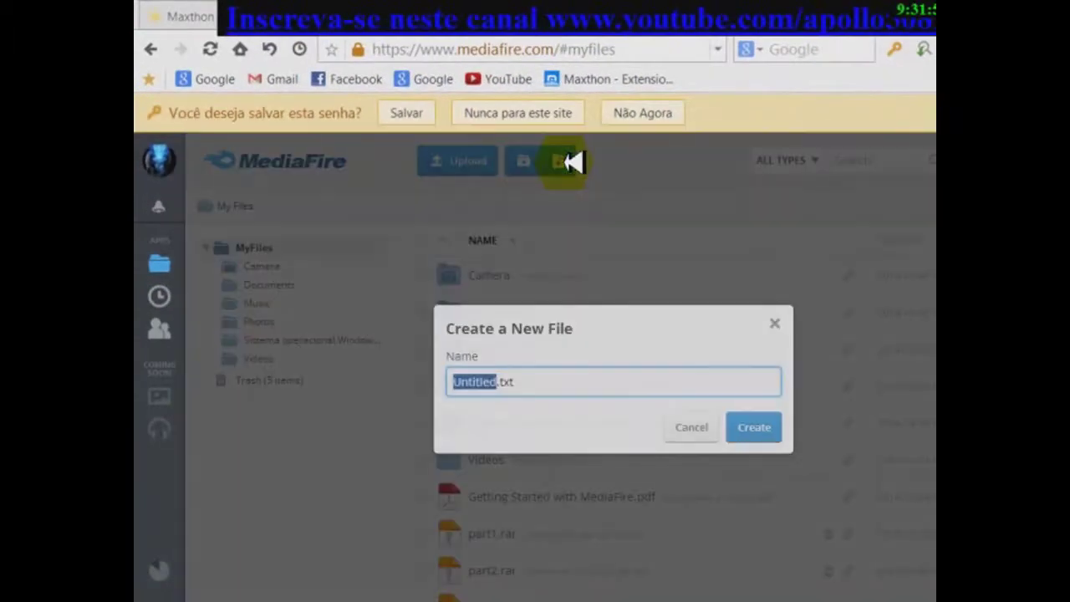
{"action": "left_click", "coordinate": [544, 382]}
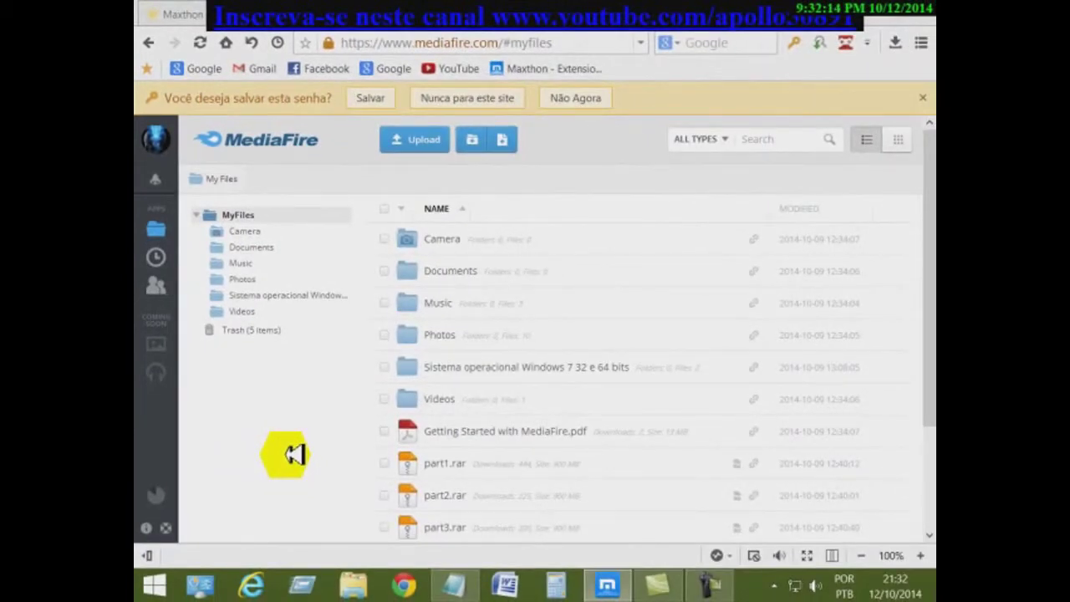
- Select the files part1.rar to part5.rar in My Files, and clear the selection
{"action": "scroll", "coordinate": [478, 521], "scroll_direction": "down", "scroll_amount": 3}
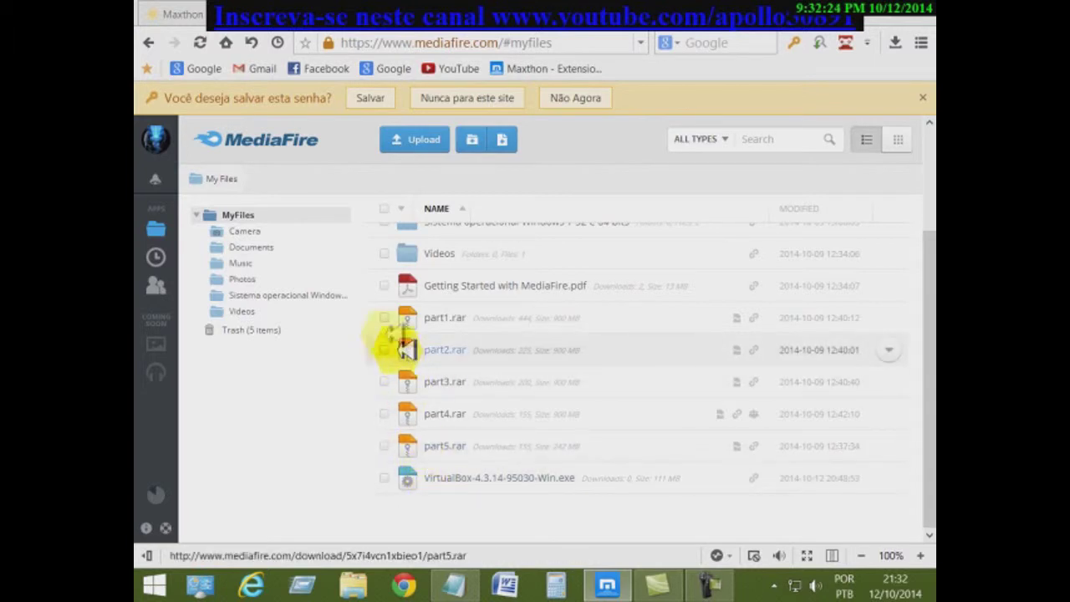
{"action": "left_click", "coordinate": [386, 318]}
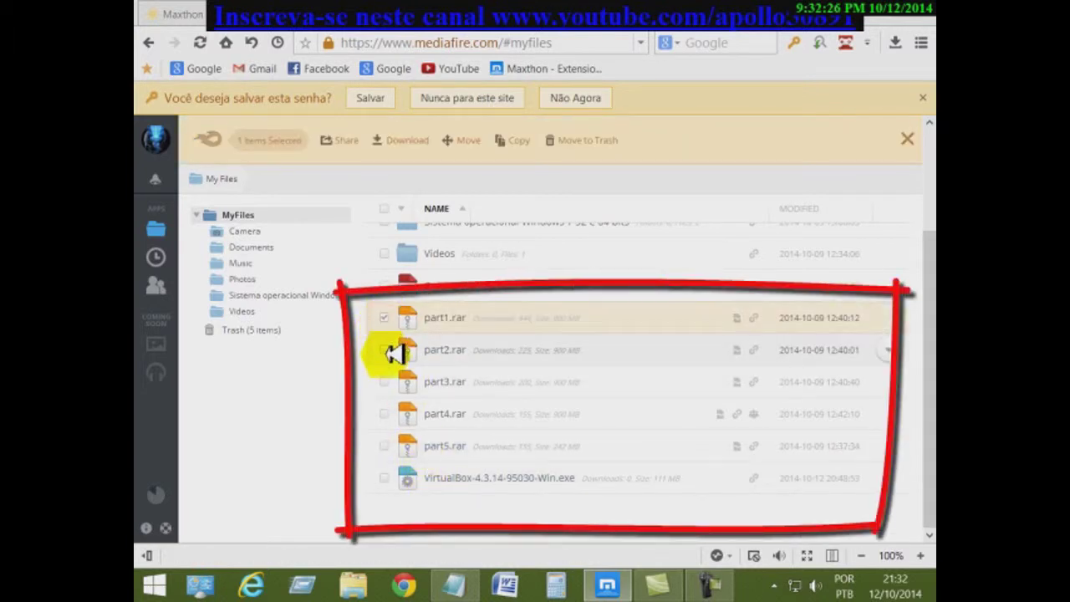
{"action": "left_click", "coordinate": [387, 351]}
{"action": "left_click", "coordinate": [387, 381]}
{"action": "left_click", "coordinate": [387, 414]}
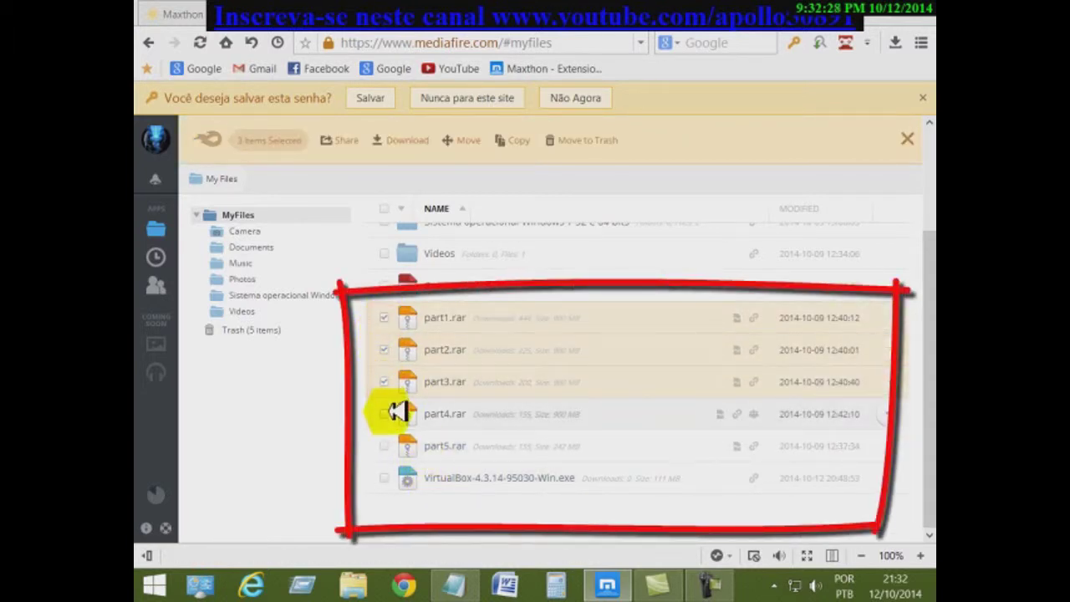
{"action": "left_click", "coordinate": [383, 445]}
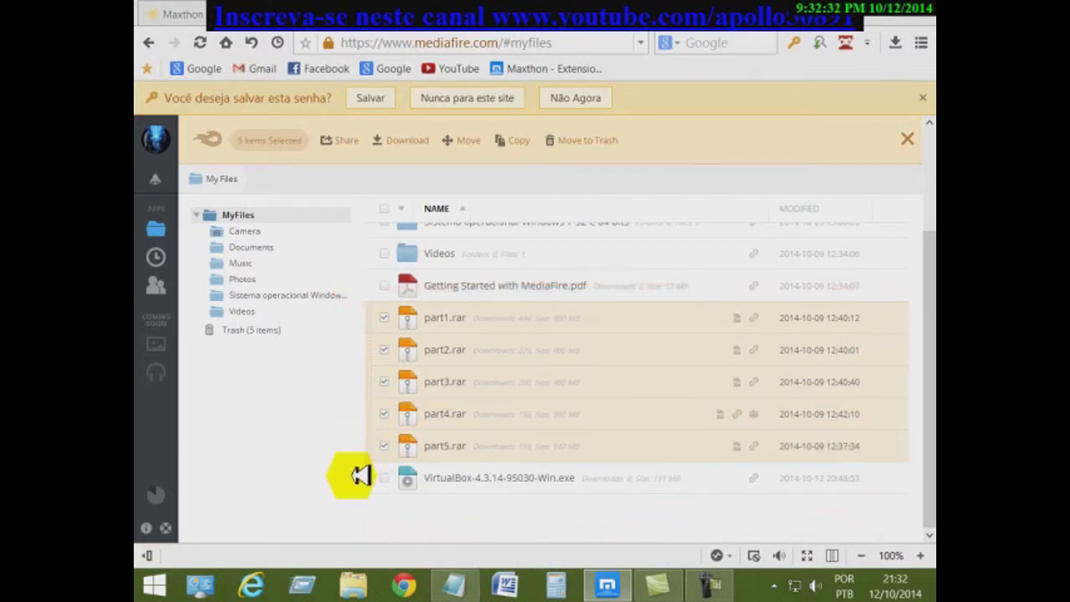
{"action": "left_click", "coordinate": [357, 433]}
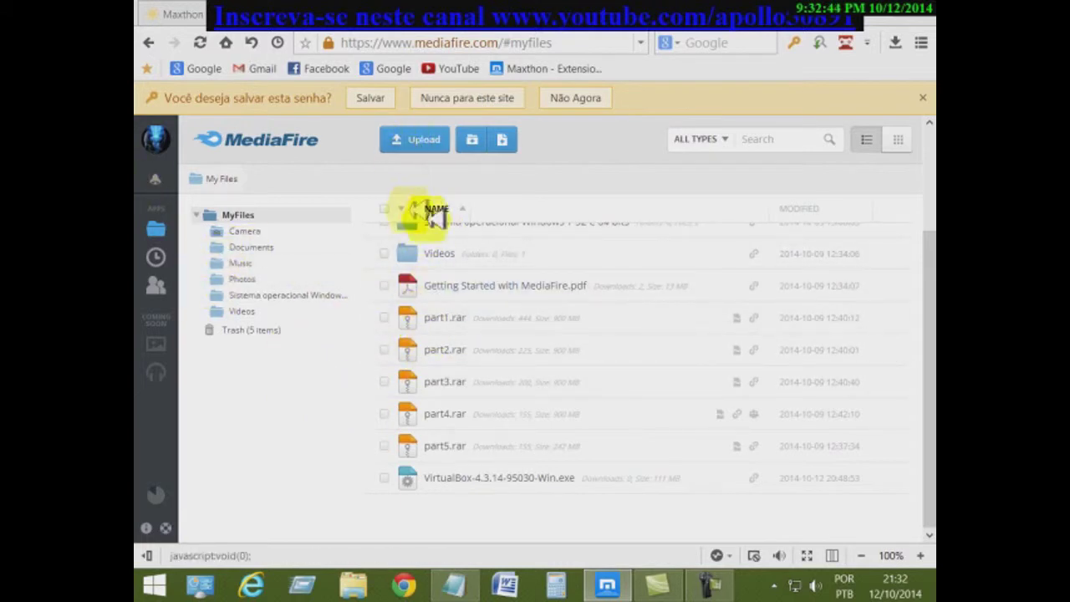
- Start an upload from the computer and open the file picker for choosing individual files
{"action": "left_click", "coordinate": [422, 138]}
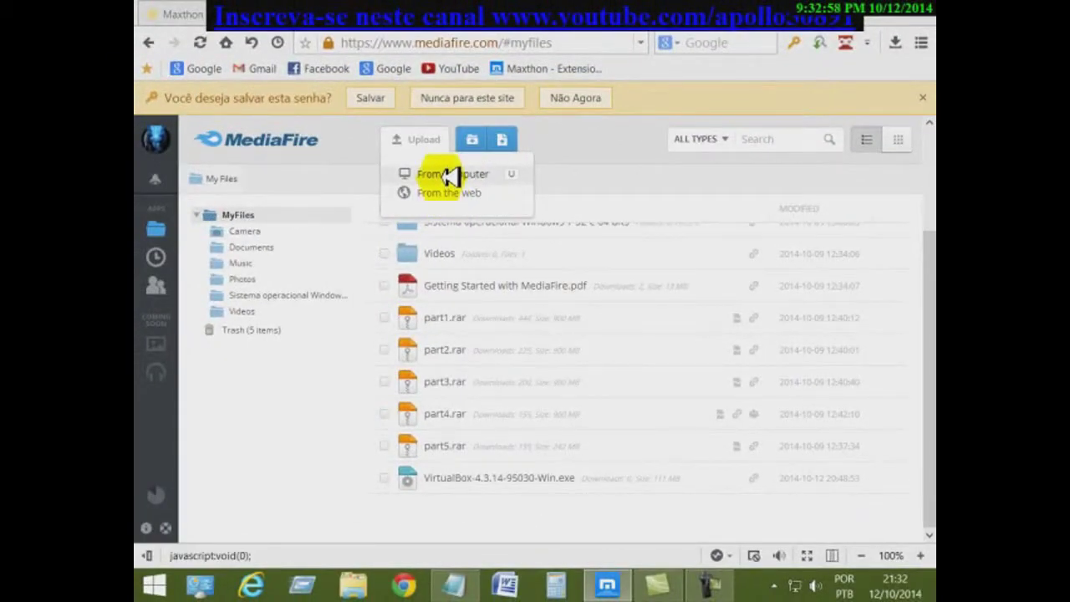
{"action": "left_click", "coordinate": [451, 174]}
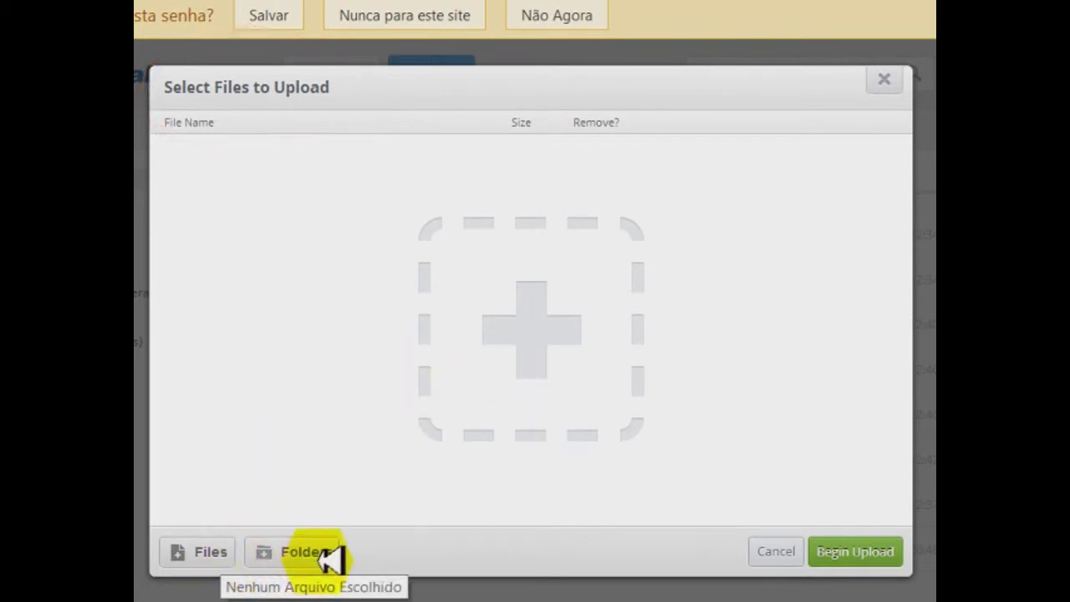
{"action": "left_click", "coordinate": [224, 552]}
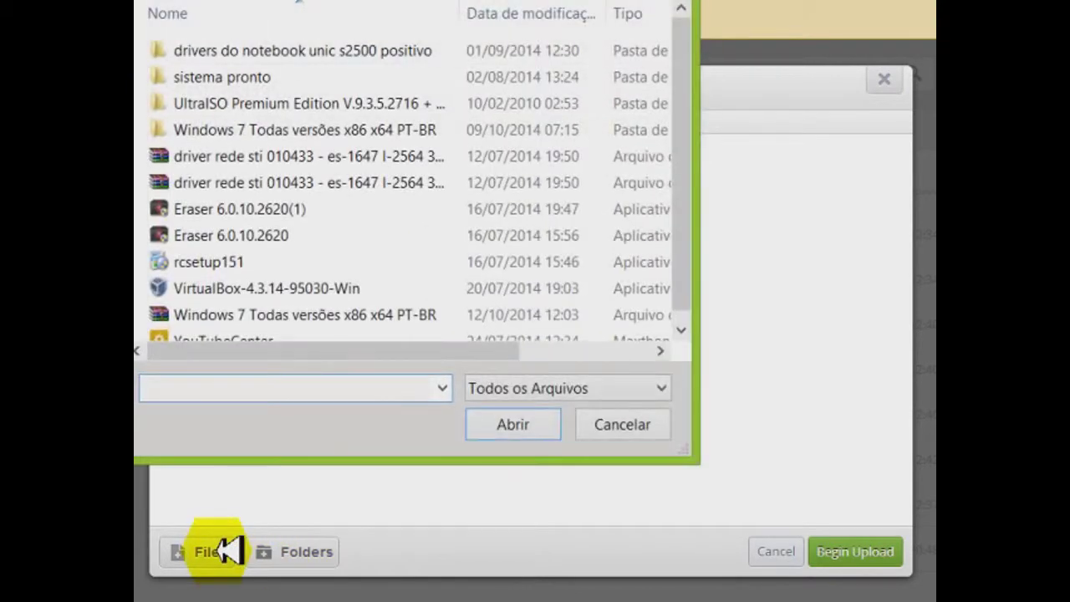
- Examine the Windows 7 Todas versões x86 x64 PT-BR and UltraISO Premium Edition folders for files to upload
{"action": "left_click_drag", "start_coordinate": [686, 42], "coordinate": [686, 199]}
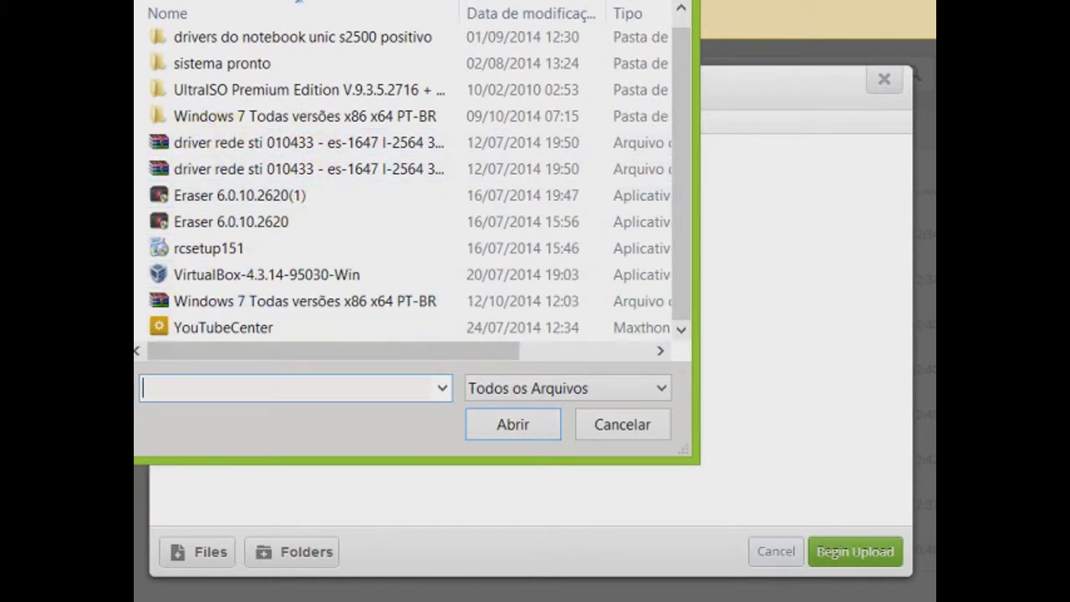
{"action": "double_click", "coordinate": [210, 116]}
{"action": "key", "text": "BackSpace"}
{"action": "double_click", "coordinate": [175, 104]}
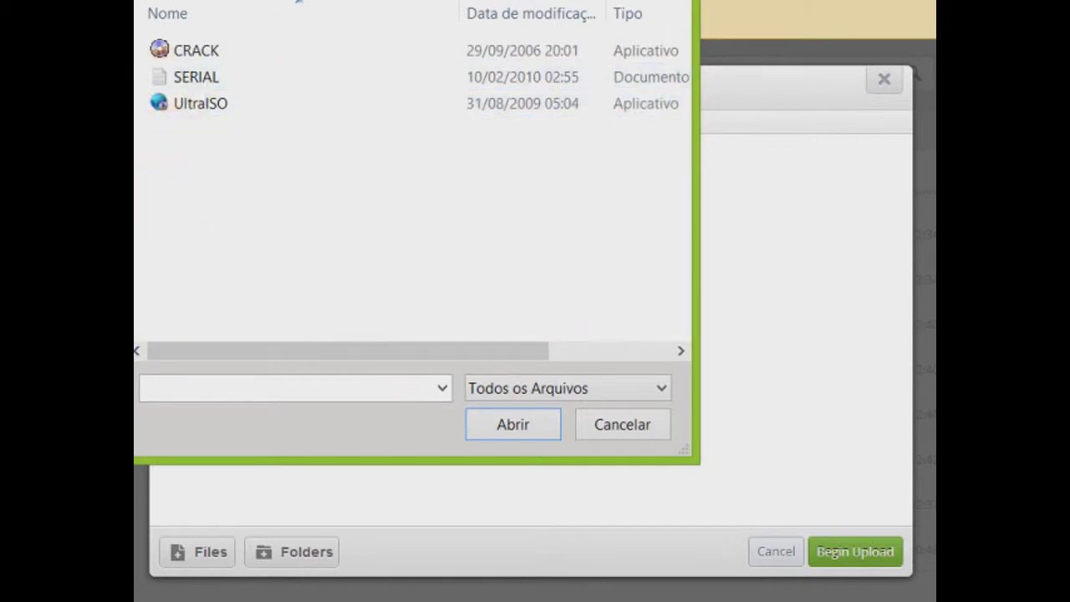
{"action": "key", "text": "BackSpace"}
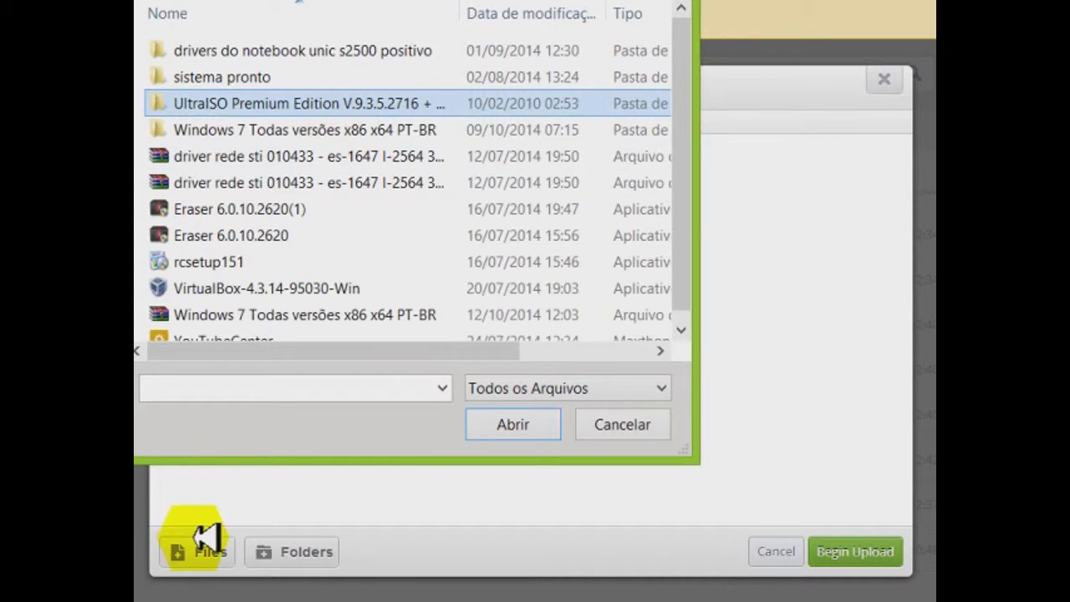
{"action": "scroll", "coordinate": [281, 352], "scroll_direction": "down", "scroll_amount": 1}
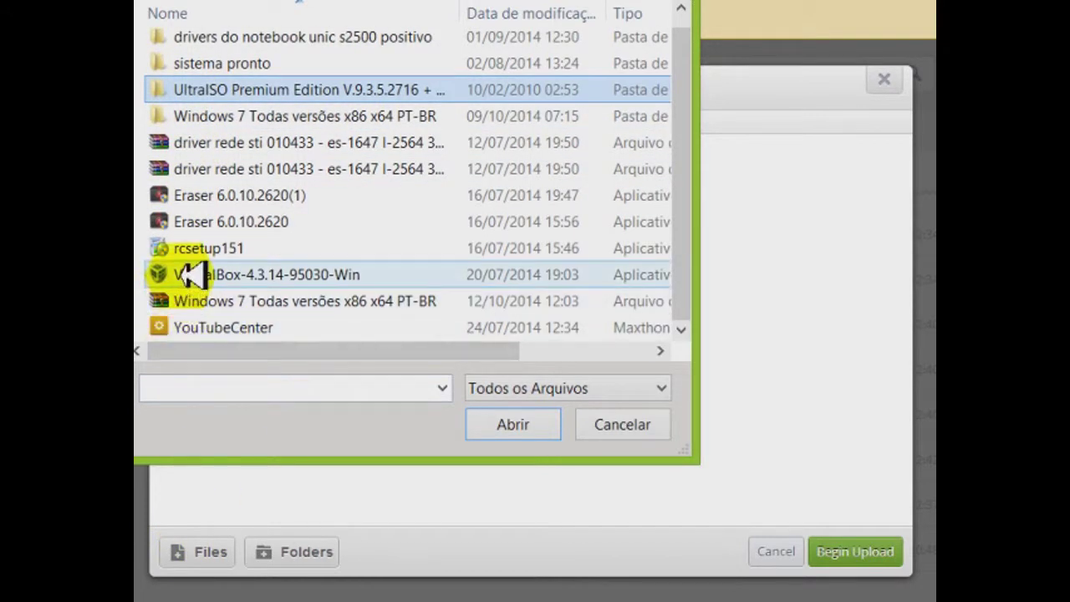
{"action": "scroll", "coordinate": [222, 327], "scroll_direction": "up", "scroll_amount": 1}
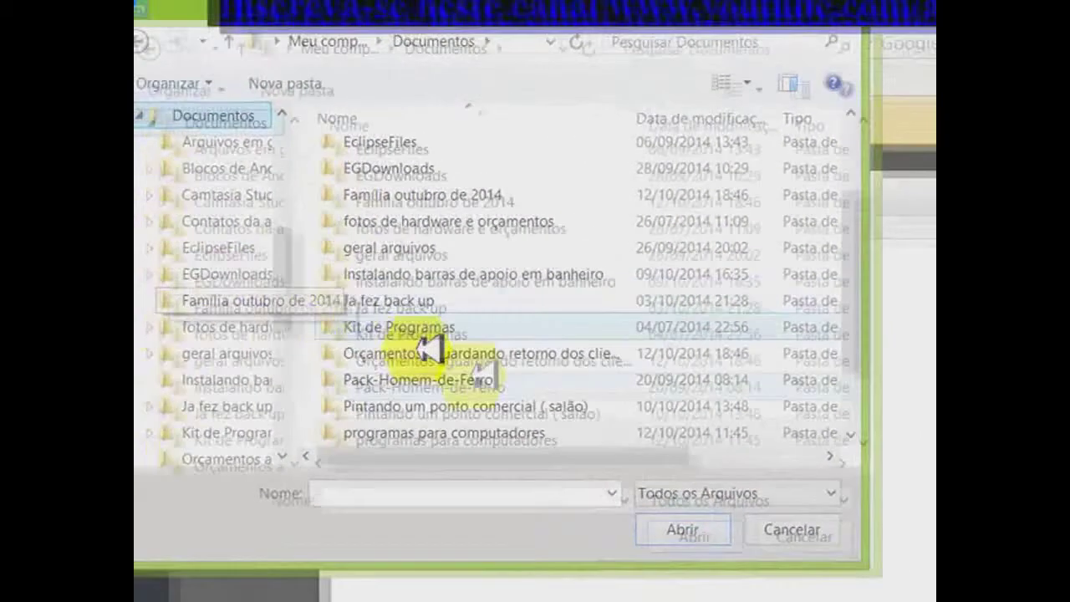
- Open the "programas para computadores" folder inside Documentos in the file picker
{"action": "left_click", "coordinate": [435, 424]}
{"action": "double_click", "coordinate": [527, 448]}
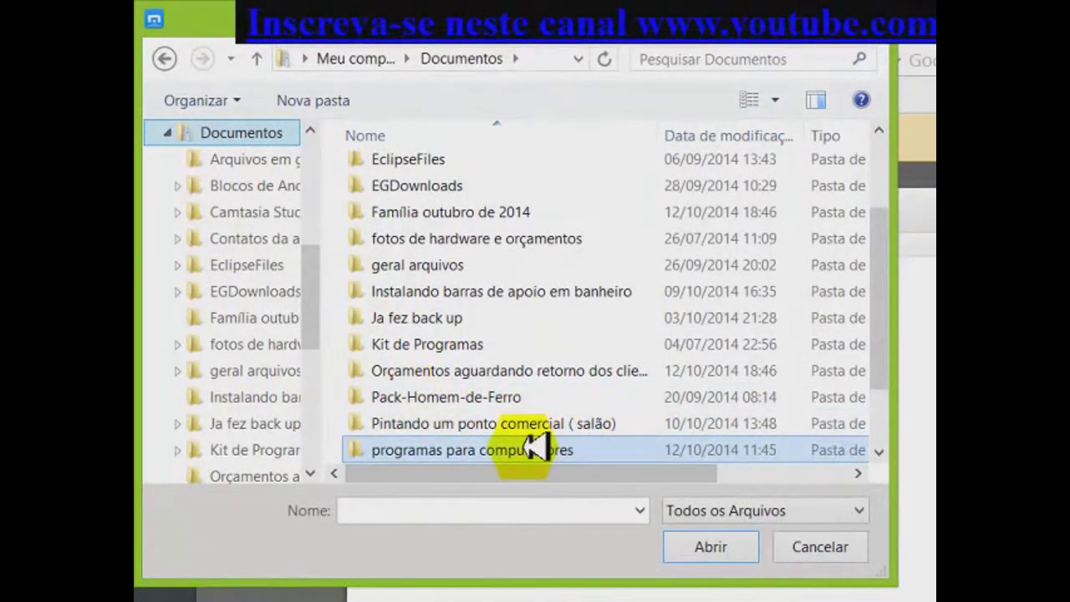
{"action": "scroll", "coordinate": [526, 438], "scroll_direction": "down", "scroll_amount": 1}
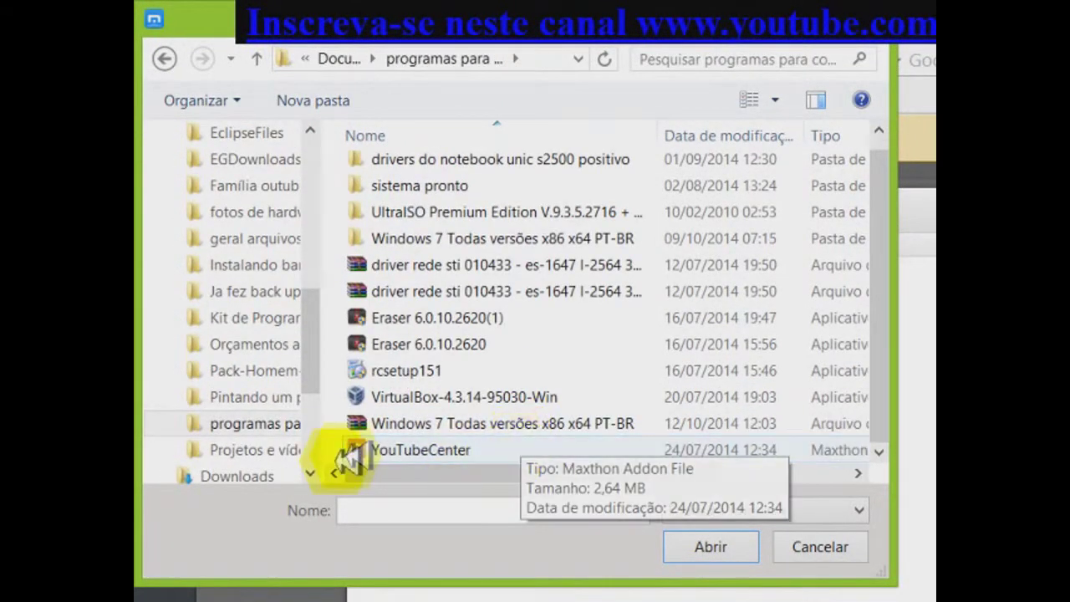
- Open the "drivers do notebook unic s2500 positivo" folder in the file picker
{"action": "scroll", "coordinate": [350, 444], "scroll_direction": "up", "scroll_amount": 1}
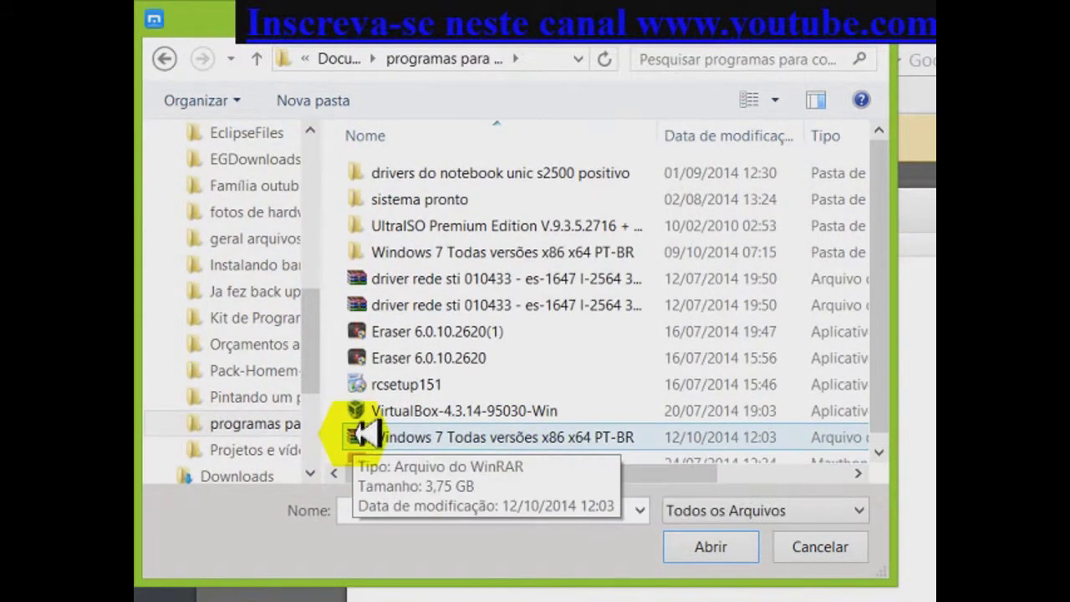
{"action": "double_click", "coordinate": [424, 172]}
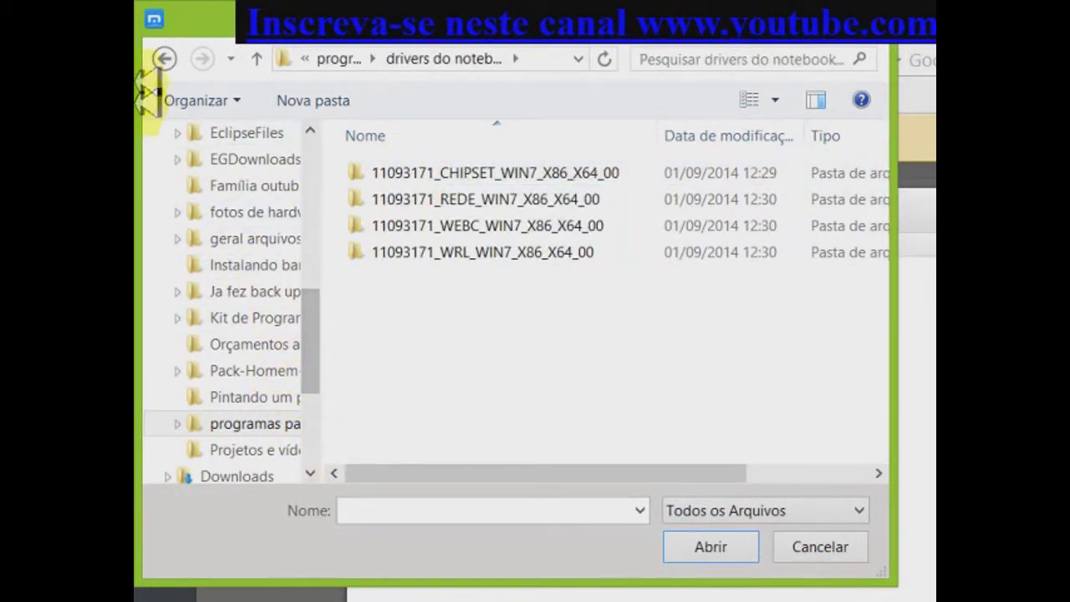
{"action": "left_click", "coordinate": [170, 59]}
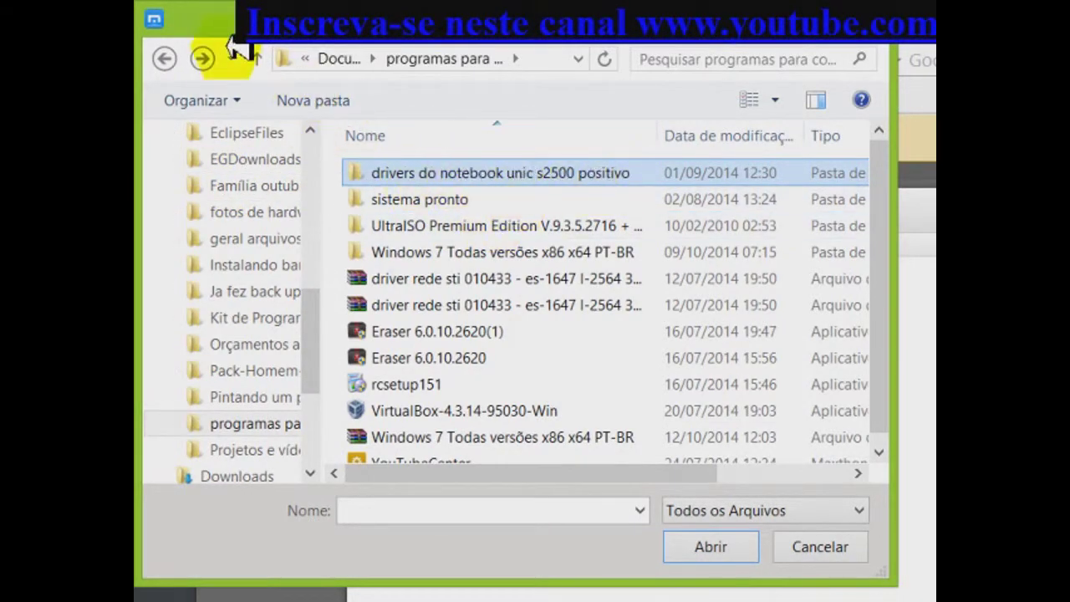
{"action": "left_click", "coordinate": [203, 59]}
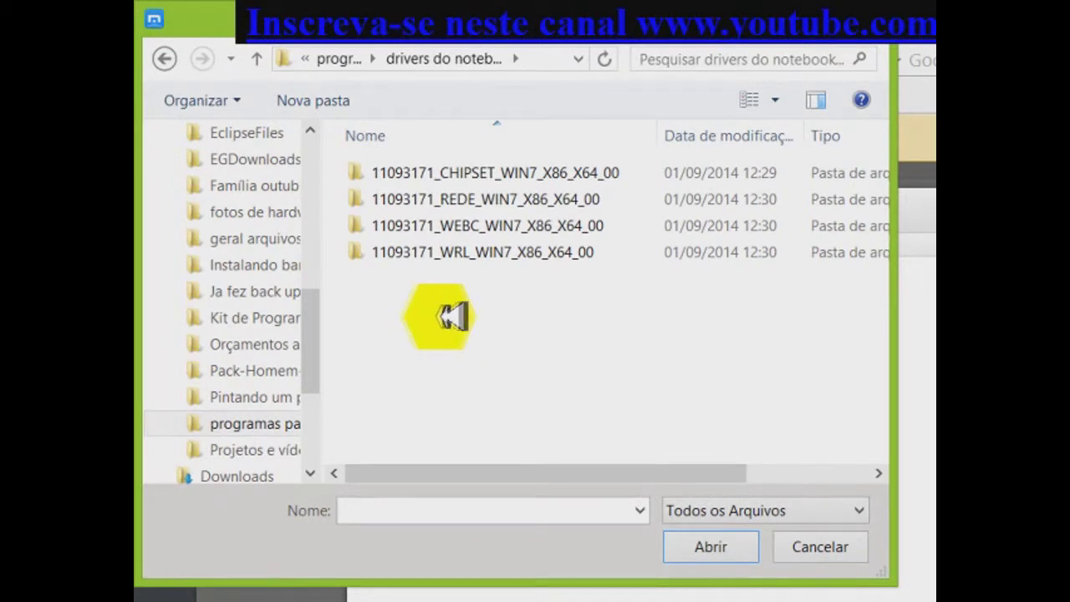
- Examine the contents of the 11093171_CHIPSET_WIN7_X86_X64_00 folder and return to its parent folder
{"action": "left_click", "coordinate": [400, 172]}
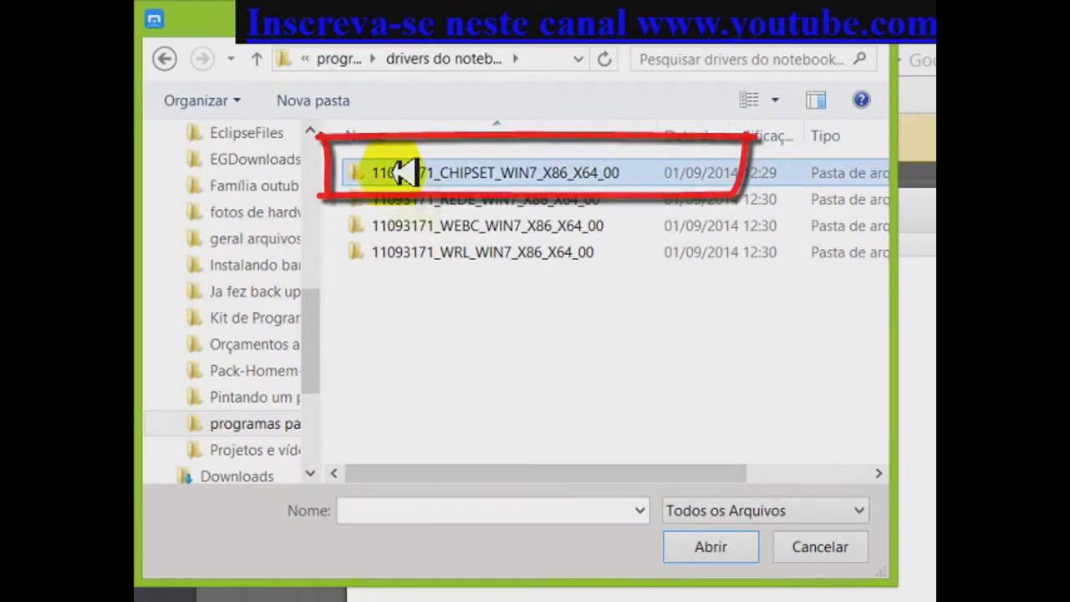
{"action": "left_click", "coordinate": [720, 547]}
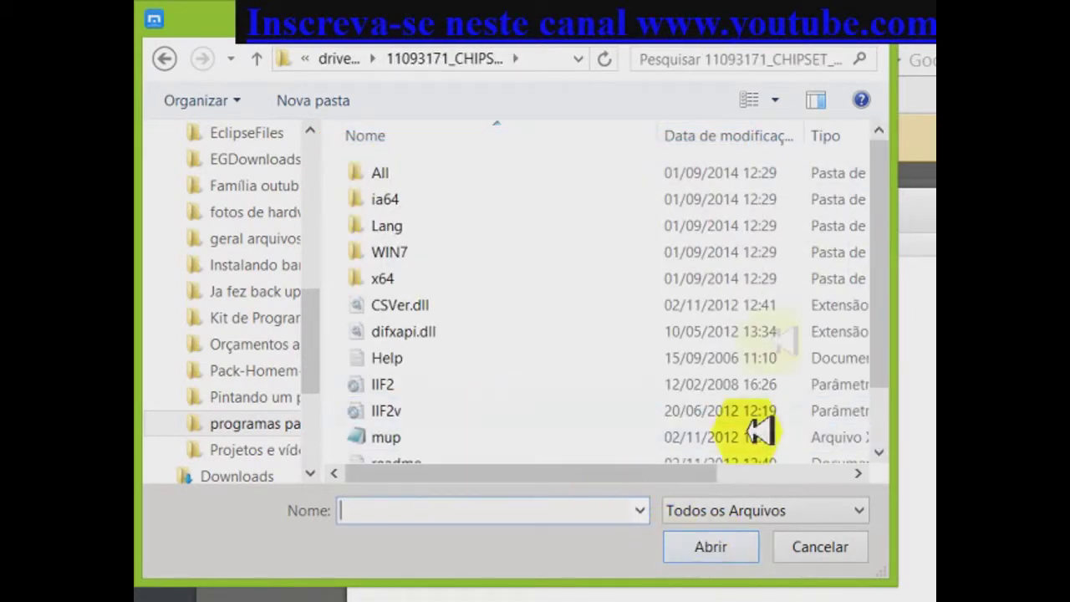
{"action": "left_click_drag", "start_coordinate": [879, 232], "coordinate": [886, 371]}
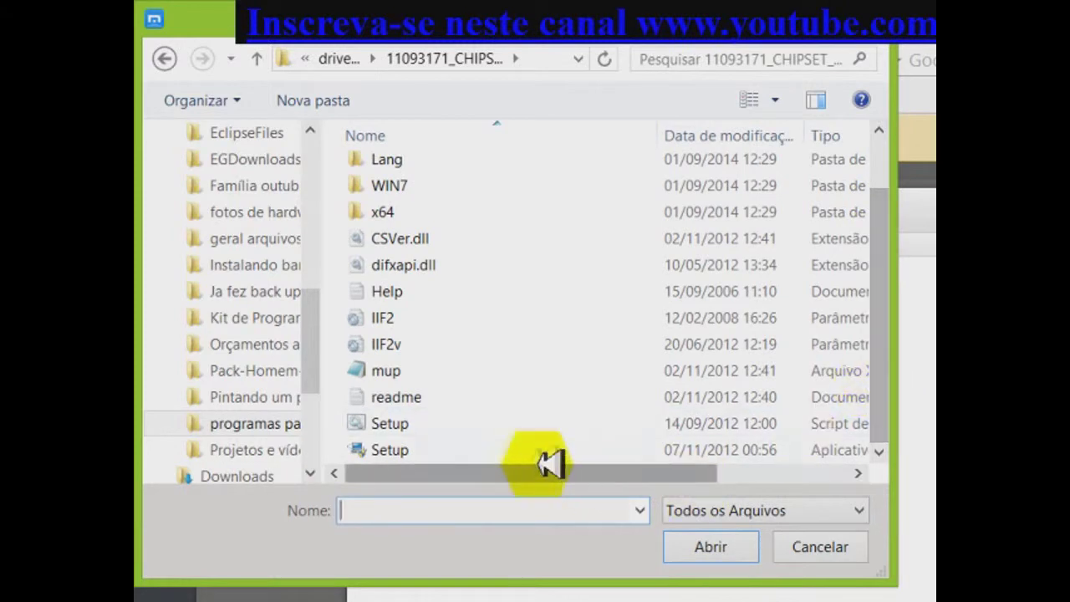
{"action": "left_click", "coordinate": [166, 59]}
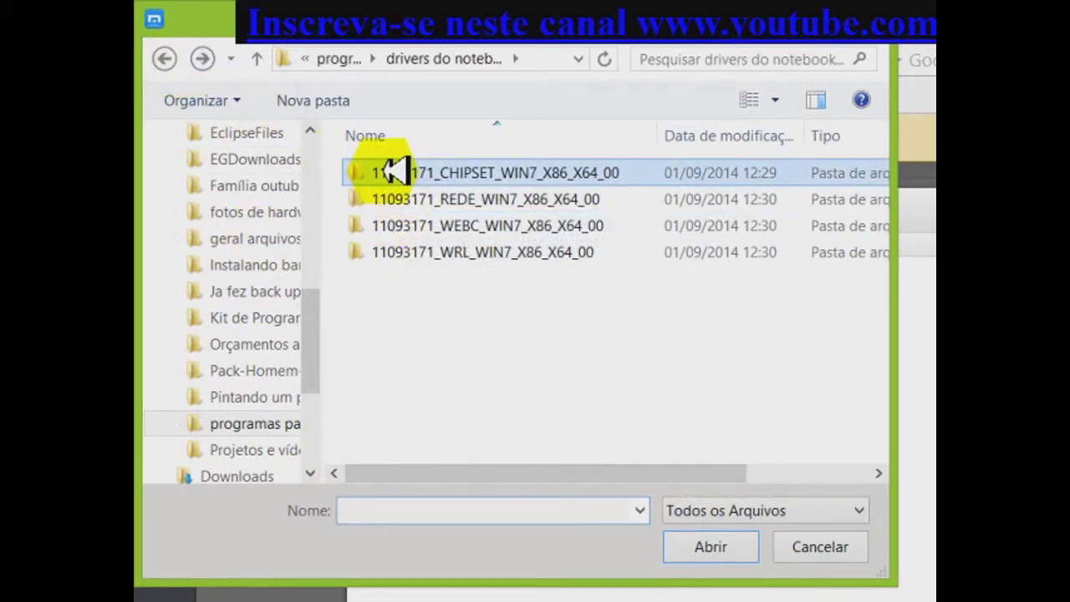
- Open the 11093171_CHIPSET_WIN7_X86_X64_00 folder, select everything in it and add the selection to the upload list
{"action": "right_click", "coordinate": [393, 172]}
{"action": "left_click", "coordinate": [458, 211]}
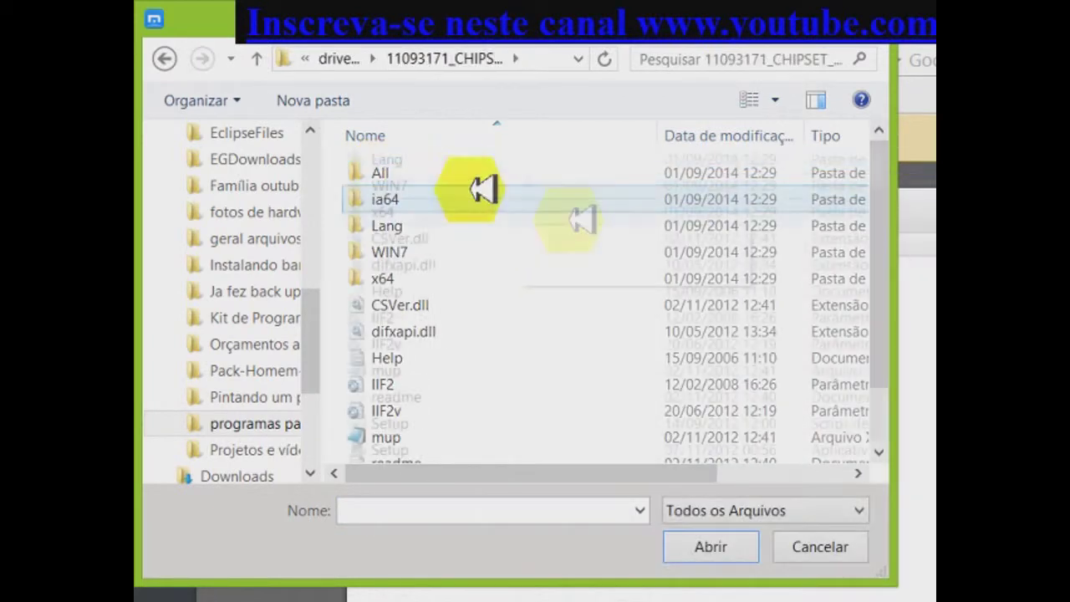
{"action": "scroll", "coordinate": [483, 189], "scroll_direction": "down", "scroll_amount": 1}
{"action": "left_click", "coordinate": [473, 449]}
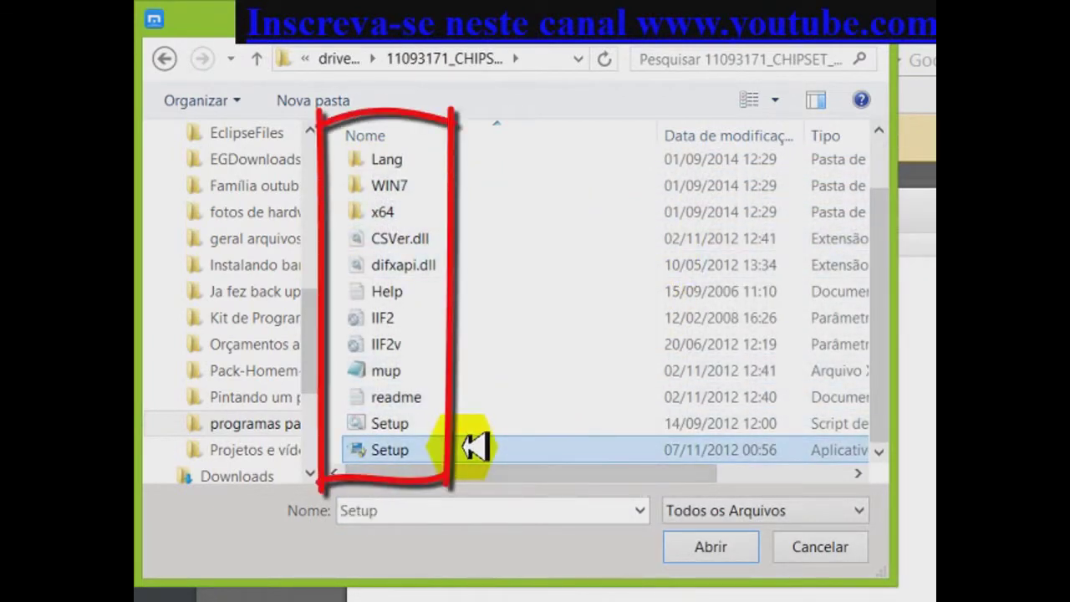
{"action": "key", "text": "shift+Up"}
{"action": "key", "text": "shift+Up"}
{"action": "key", "text": "shift+Up"}
{"action": "key", "text": "shift+Up"}
{"action": "key", "text": "shift+Up"}
{"action": "key", "text": "shift+Up"}
{"action": "key", "text": "shift+Up"}
{"action": "key", "text": "shift+Up"}
{"action": "key", "text": "shift+Up"}
{"action": "key", "text": "shift+Up"}
{"action": "key", "text": "shift+Up"}
{"action": "key", "text": "shift+Up"}
{"action": "key", "text": "shift+Up"}
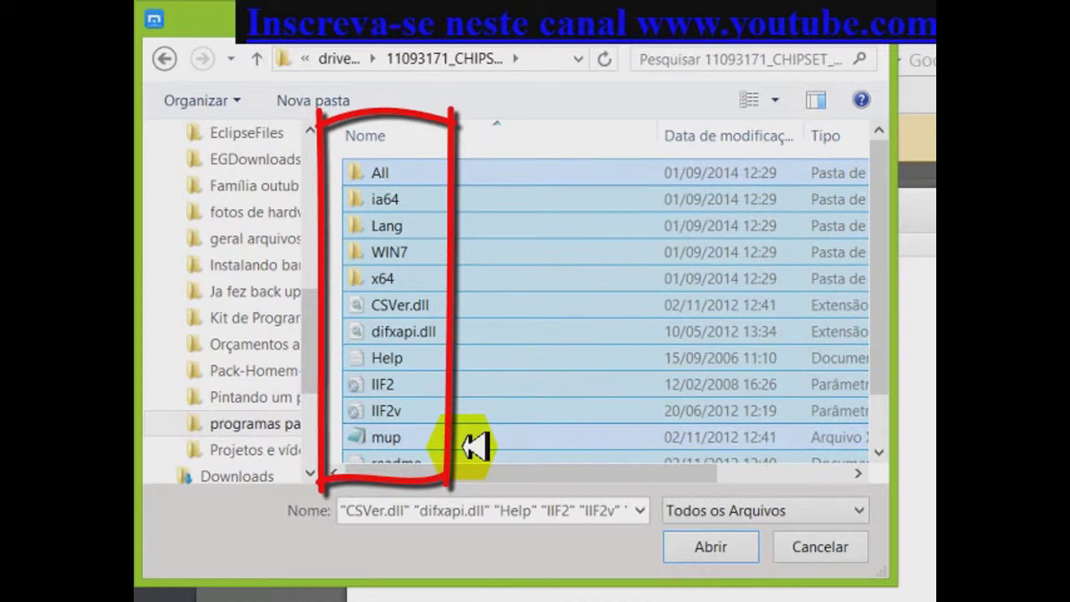
{"action": "key", "text": "Return"}
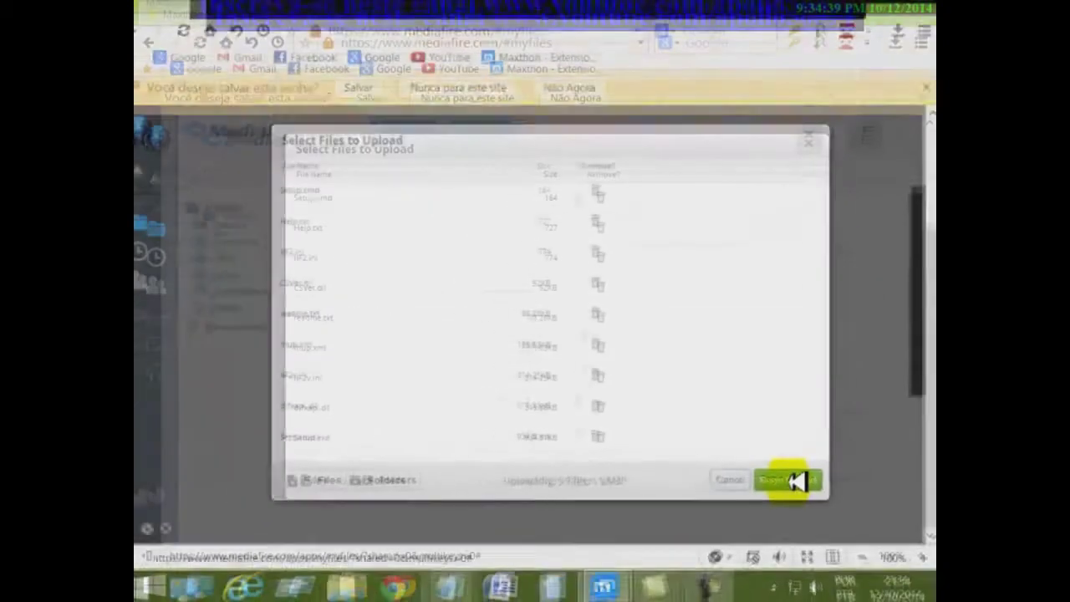
- Begin uploading the listed files and close the upload window once the transfer is complete
{"action": "left_click", "coordinate": [765, 515]}
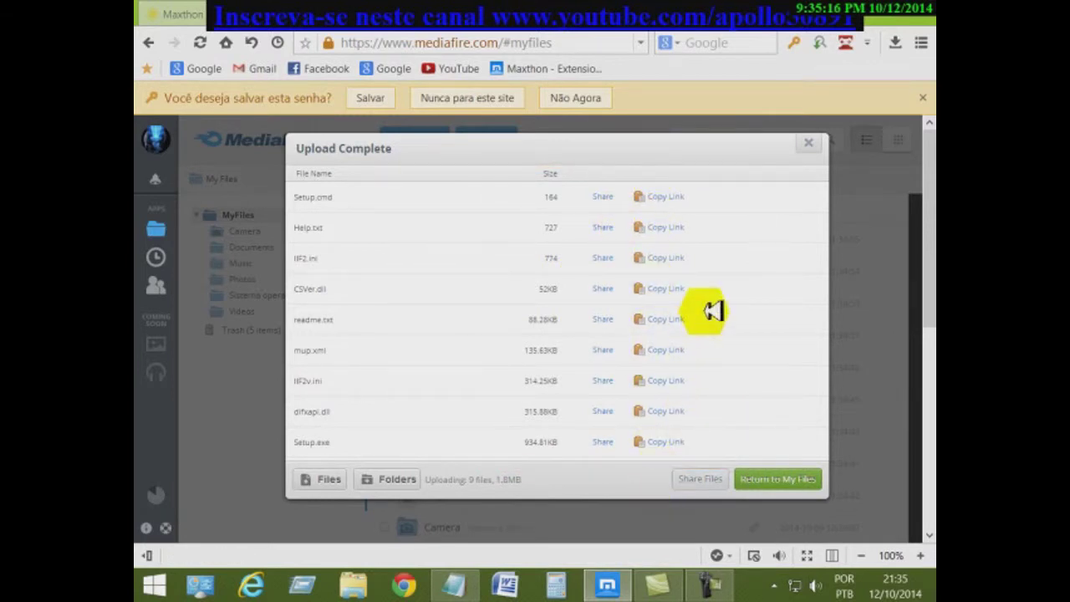
{"action": "scroll", "coordinate": [712, 322], "scroll_direction": "down", "scroll_amount": 5}
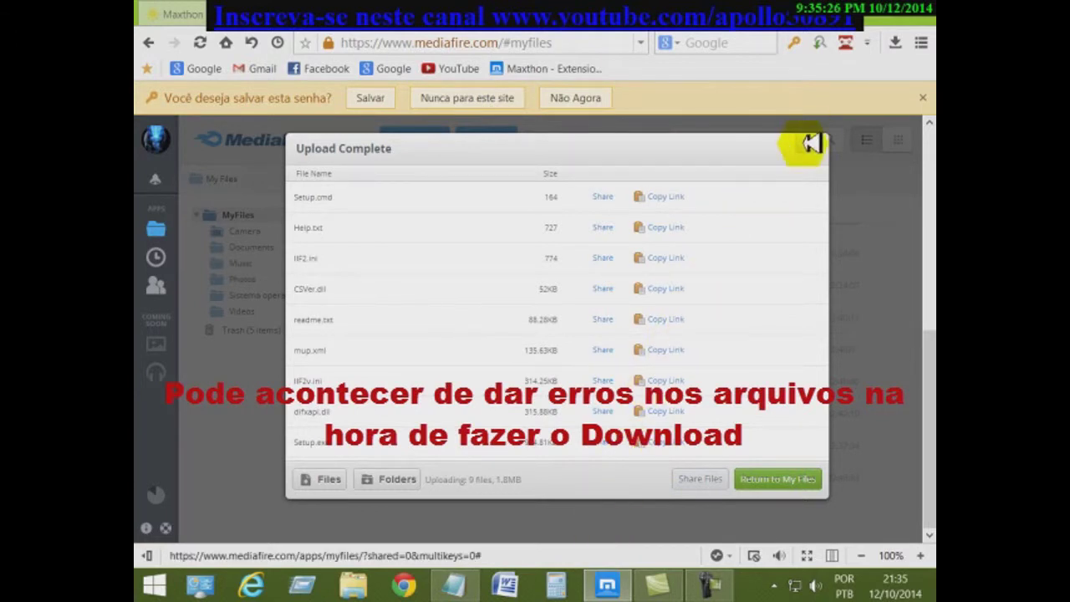
{"action": "left_click", "coordinate": [808, 143]}
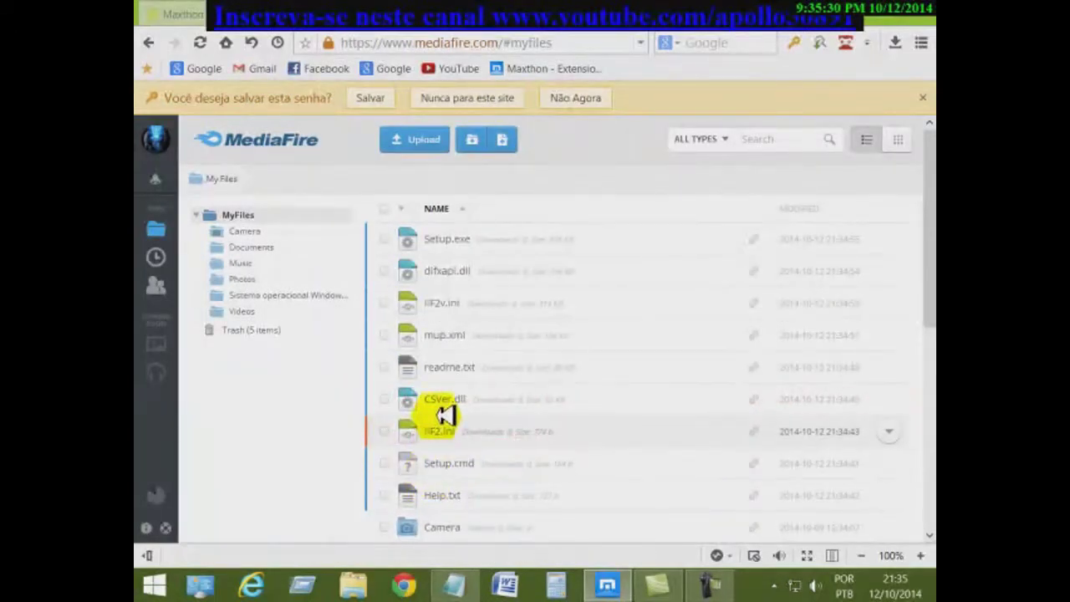
- Try to select the newly uploaded files in My Files, from Setup.exe down to Help.txt
{"action": "left_click", "coordinate": [387, 239]}
{"action": "left_click", "coordinate": [390, 271]}
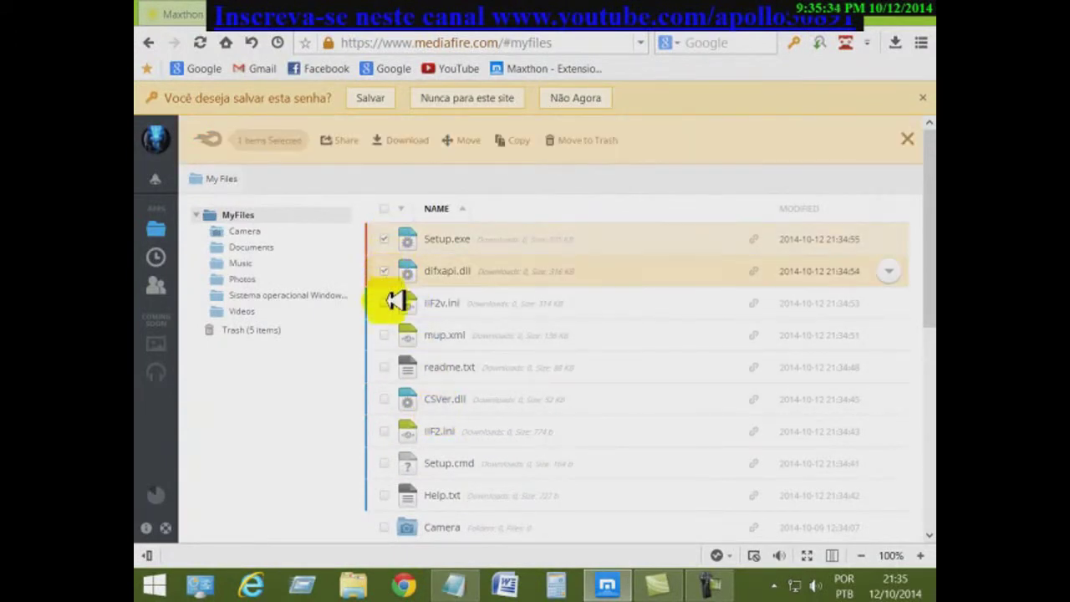
{"action": "left_click", "coordinate": [388, 305]}
{"action": "left_click", "coordinate": [390, 336]}
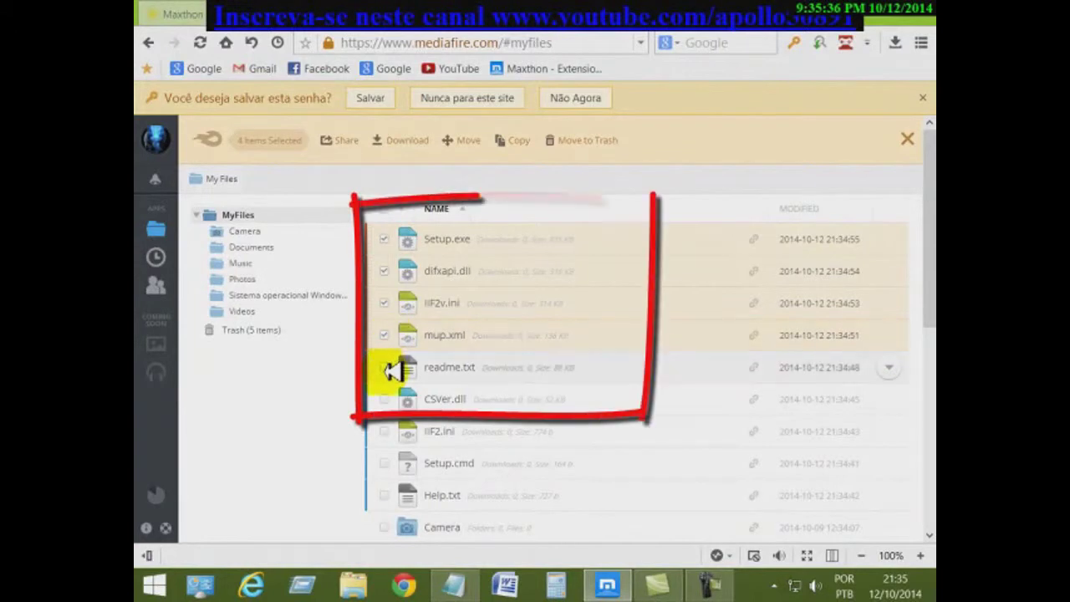
{"action": "left_click", "coordinate": [390, 399]}
{"action": "scroll", "coordinate": [391, 389], "scroll_direction": "down", "scroll_amount": 2}
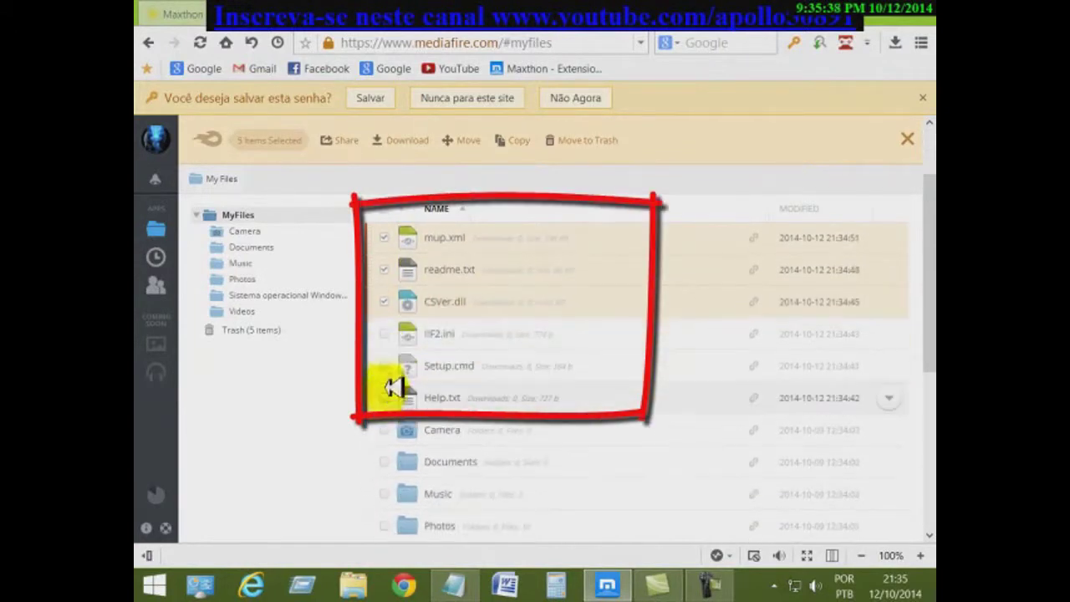
{"action": "left_click", "coordinate": [390, 334]}
{"action": "left_click", "coordinate": [390, 365]}
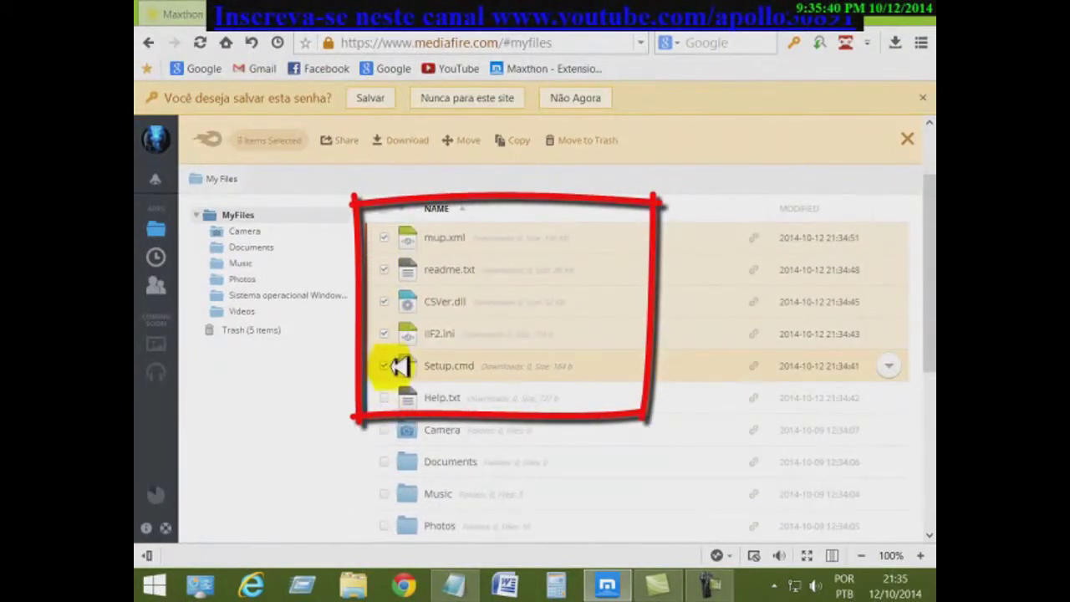
{"action": "left_click", "coordinate": [390, 398]}
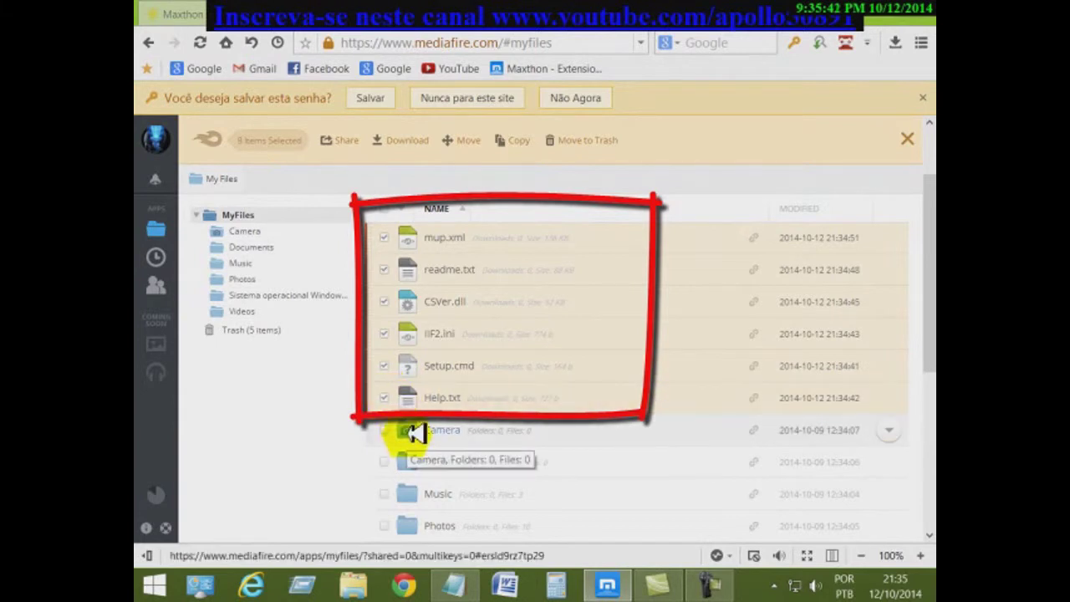
{"action": "scroll", "coordinate": [406, 410], "scroll_direction": "up", "scroll_amount": 2}
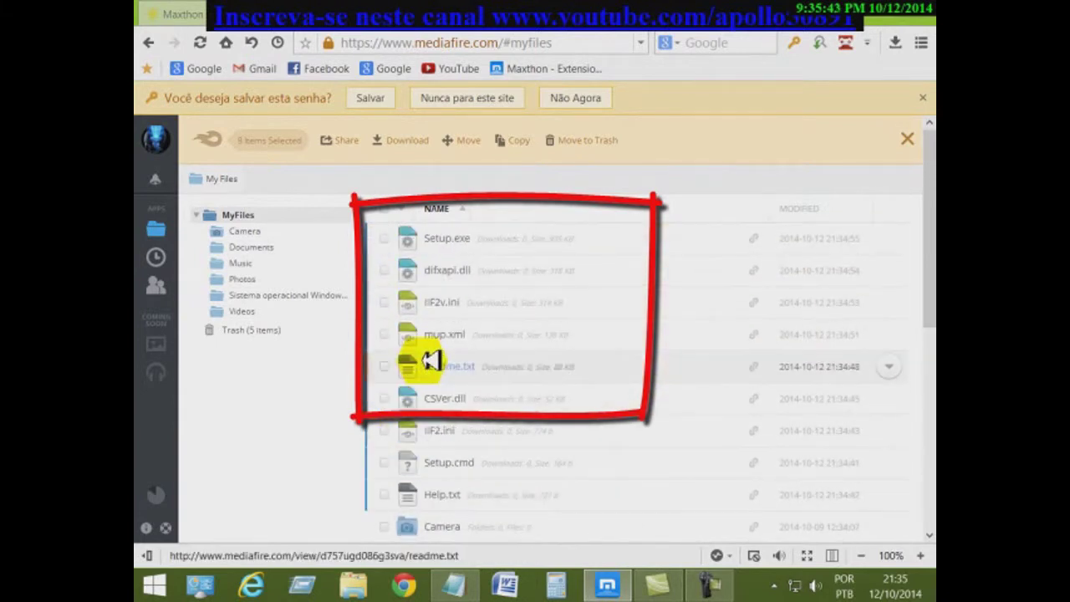
- Select the uploaded files from Help.txt up to Setup.exe in My Files and move them to the trash, confirming the deletion
{"action": "left_click", "coordinate": [386, 495]}
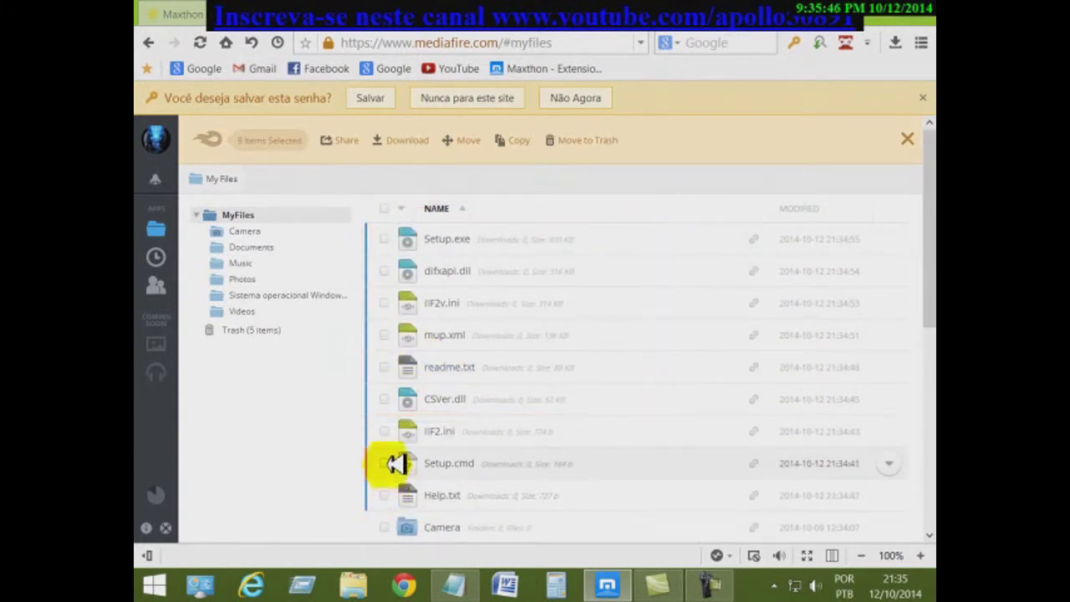
{"action": "left_click", "coordinate": [386, 495]}
{"action": "left_click", "coordinate": [386, 463]}
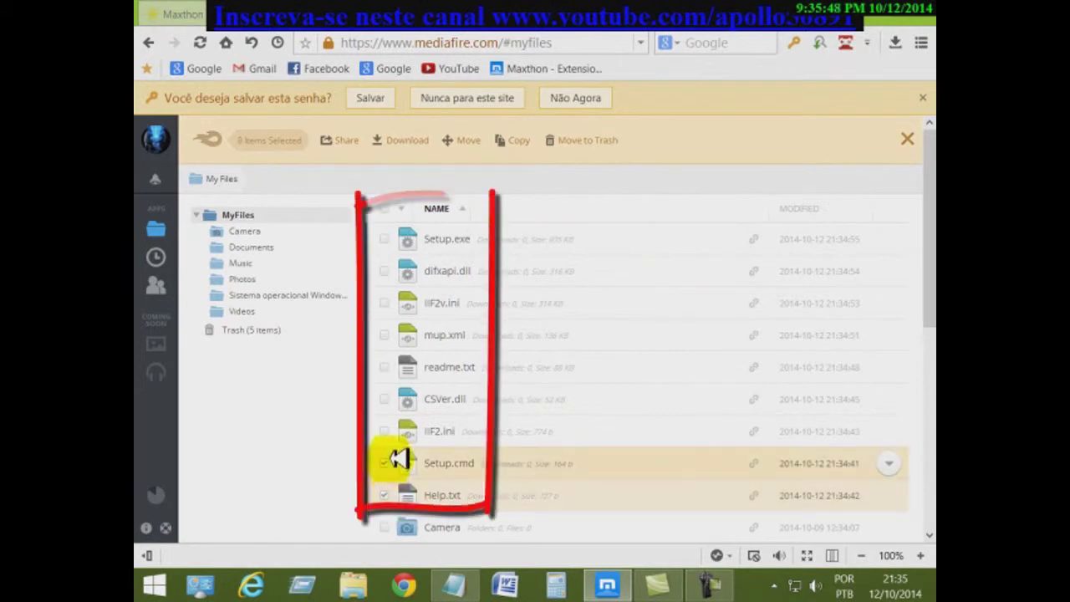
{"action": "left_click", "coordinate": [389, 431]}
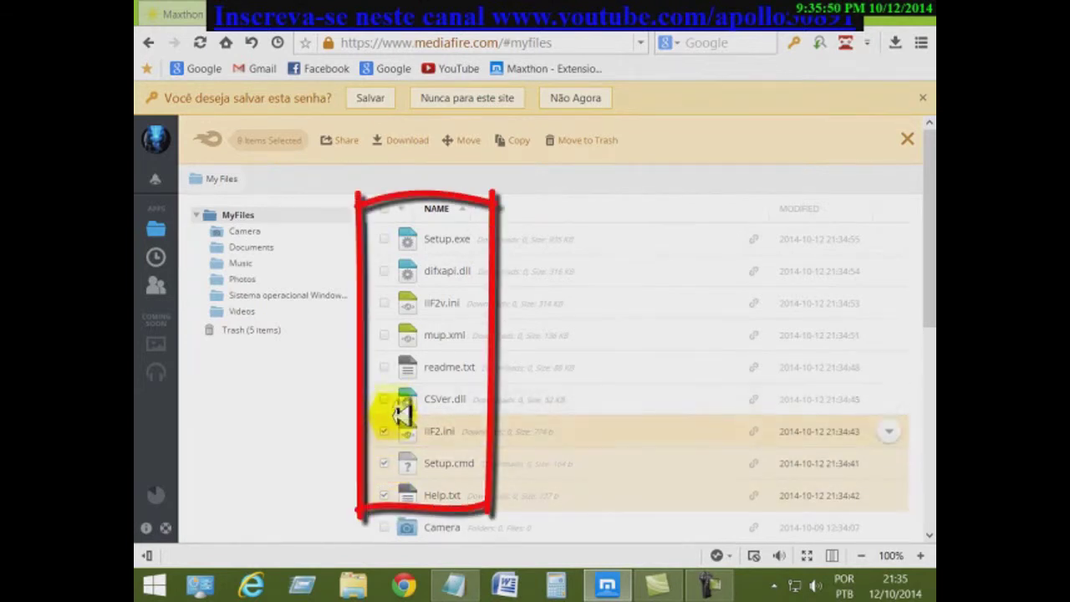
{"action": "left_click", "coordinate": [390, 400]}
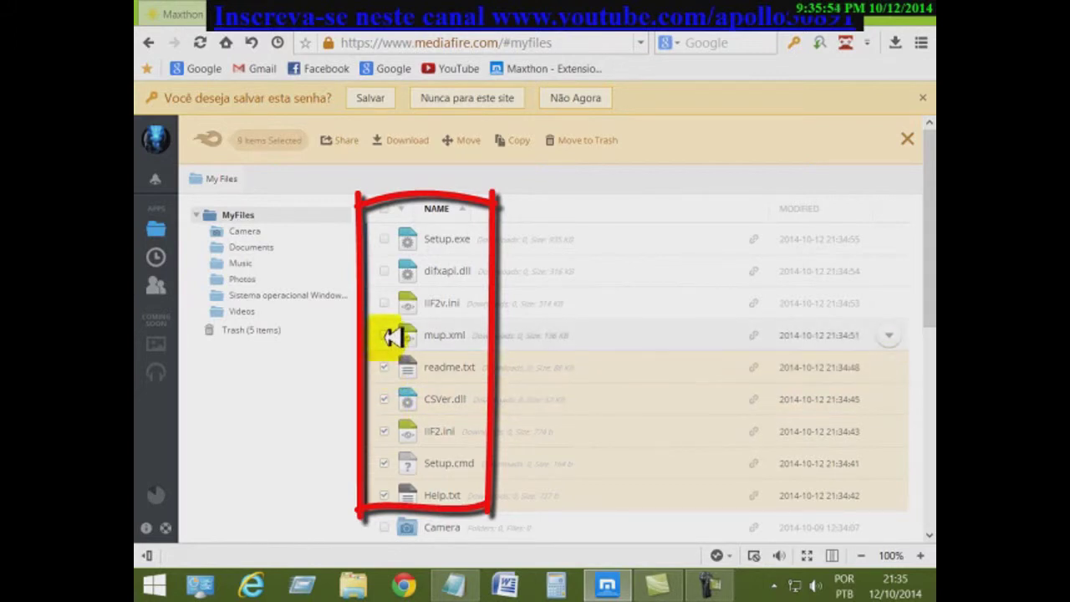
{"action": "left_click", "coordinate": [389, 335]}
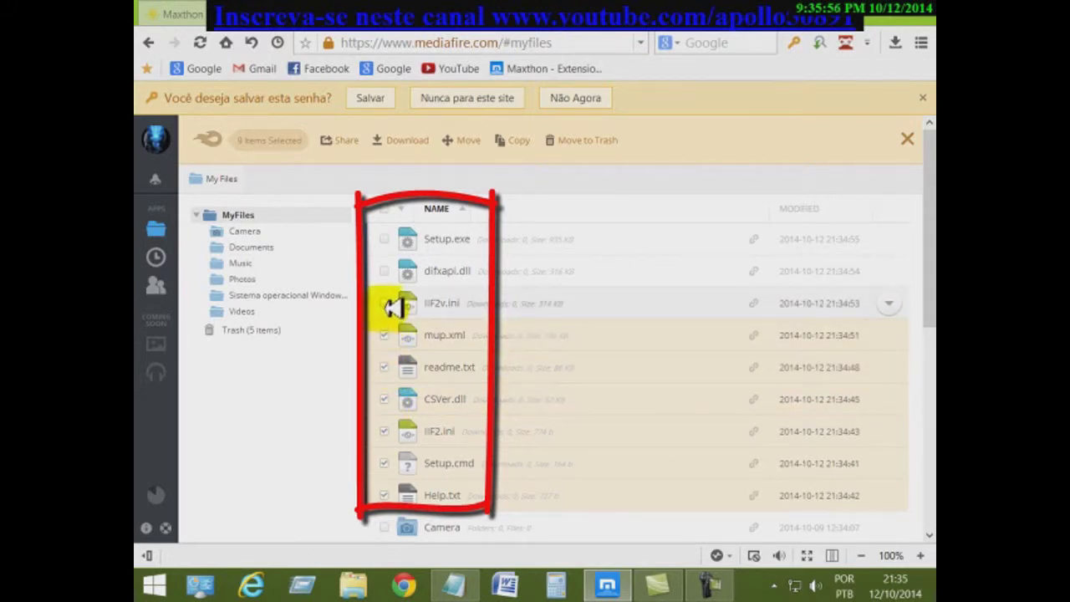
{"action": "left_click", "coordinate": [390, 303]}
{"action": "left_click", "coordinate": [393, 271]}
{"action": "left_click", "coordinate": [393, 239]}
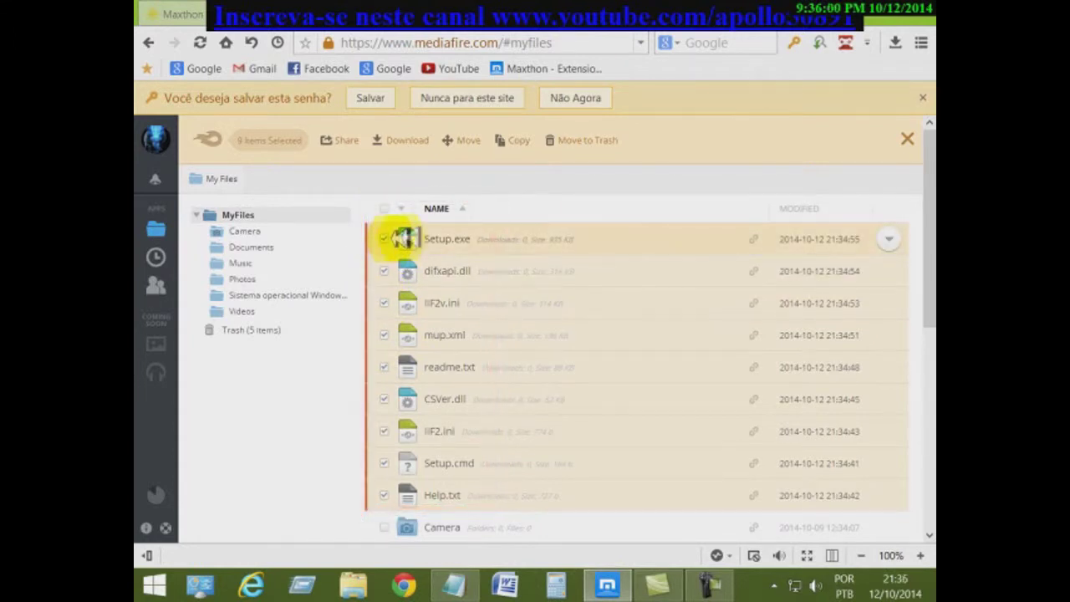
{"action": "right_click", "coordinate": [399, 239]}
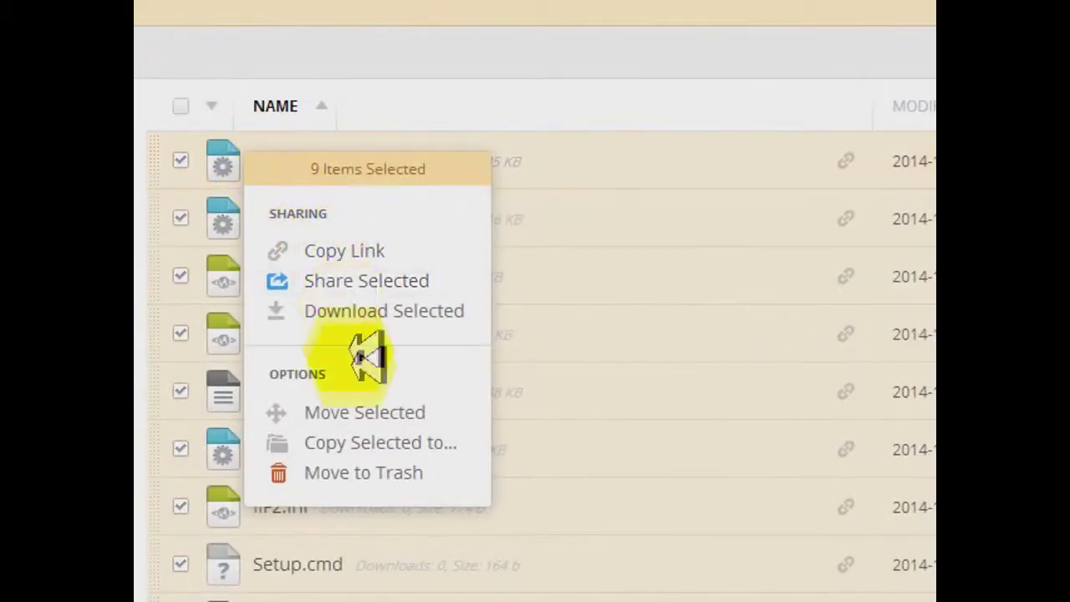
{"action": "left_click", "coordinate": [363, 470]}
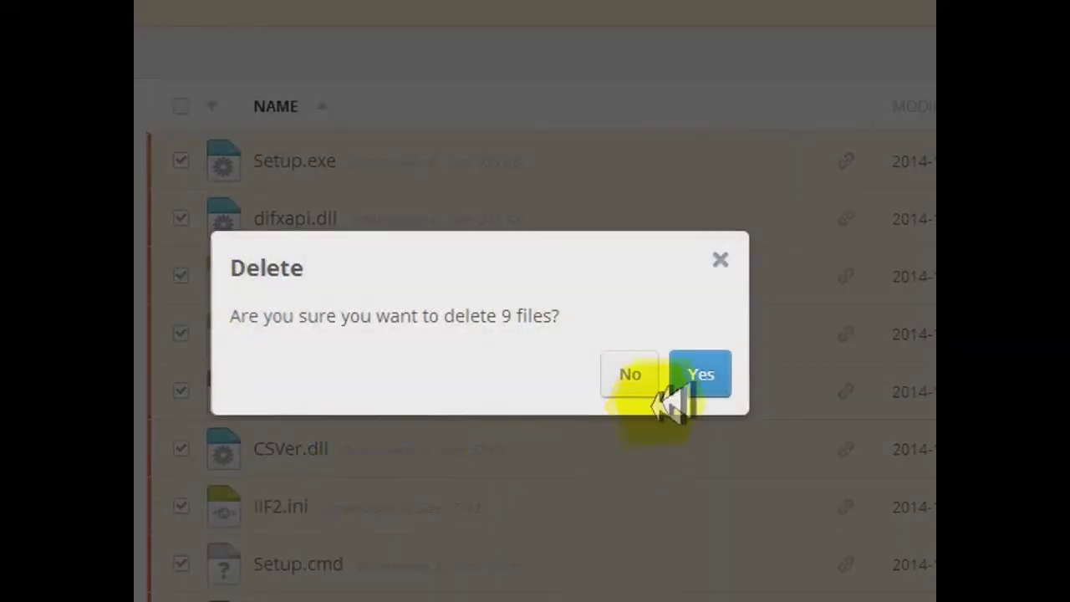
{"action": "left_click", "coordinate": [701, 376]}
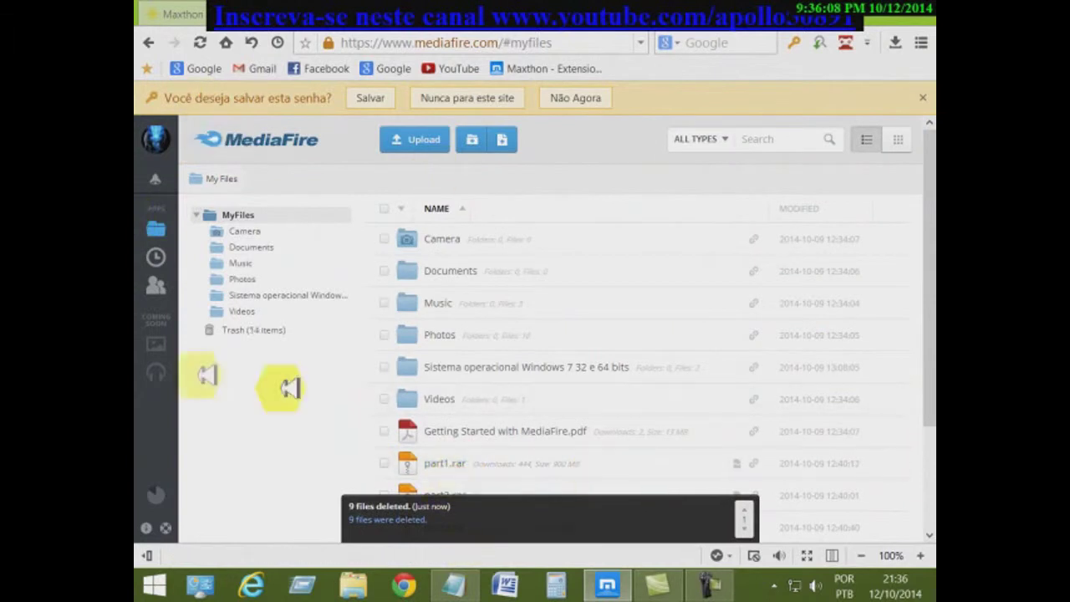
- Minimize the browser after checking the remaining files, and open WinRAR from the desktop and close it again
{"action": "scroll", "coordinate": [418, 374], "scroll_direction": "down", "scroll_amount": 3}
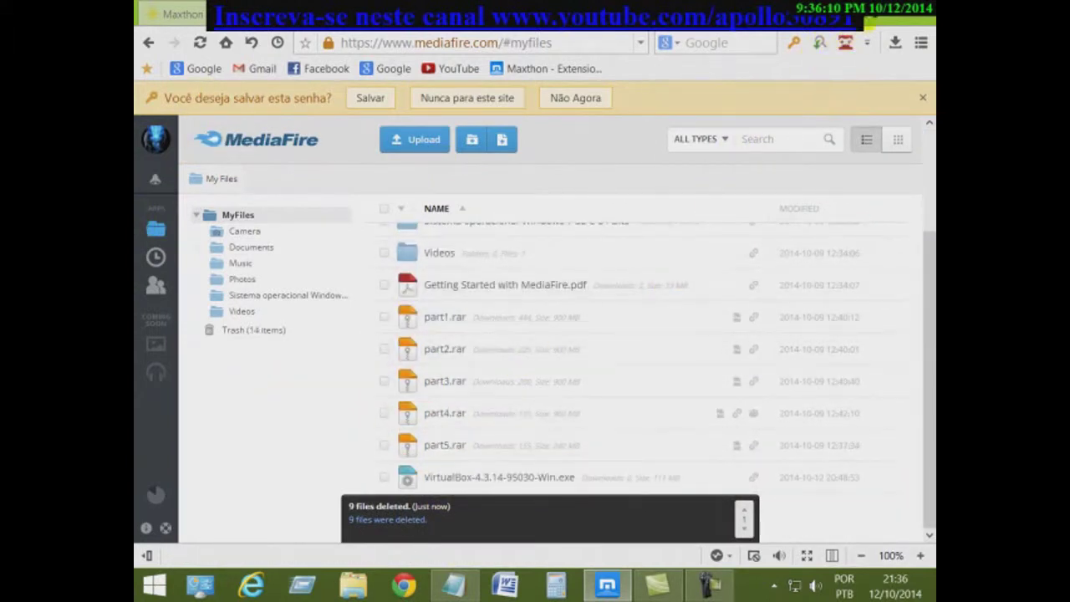
{"action": "left_click", "coordinate": [870, 18]}
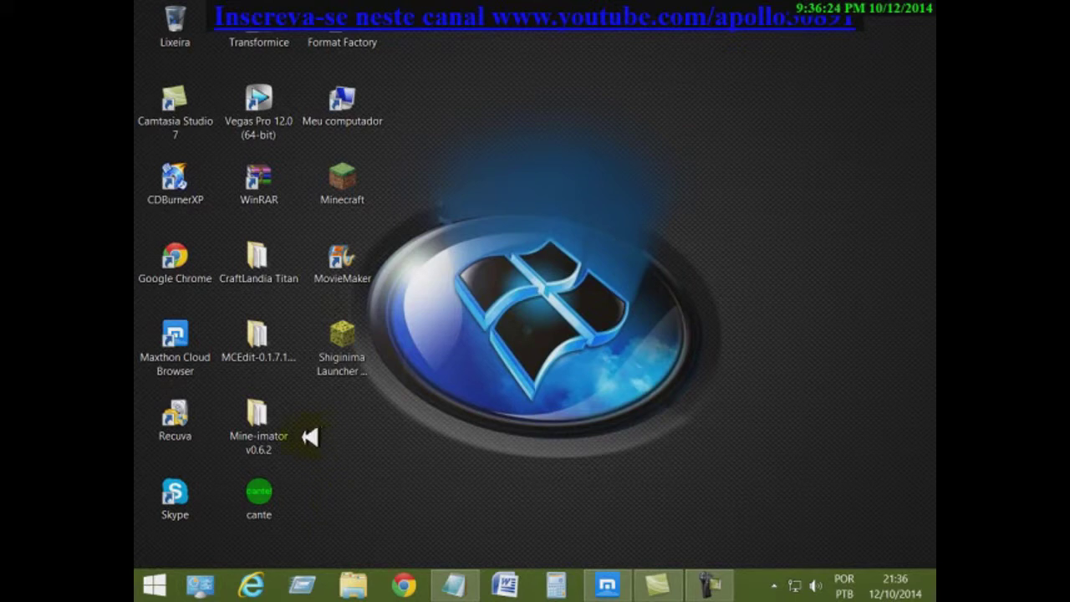
{"action": "double_click", "coordinate": [275, 187]}
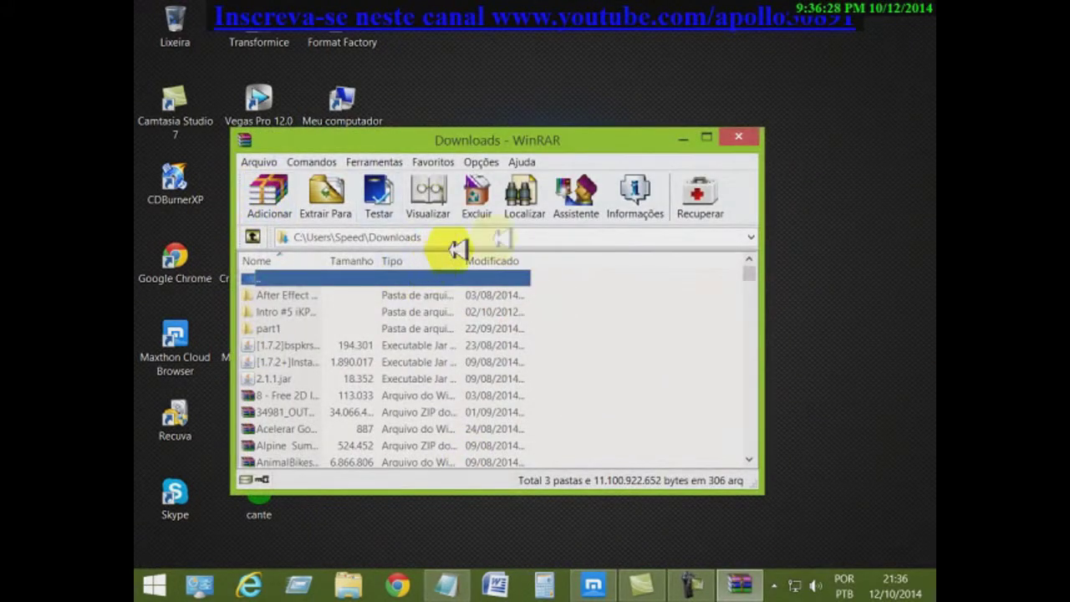
{"action": "left_click", "coordinate": [739, 137]}
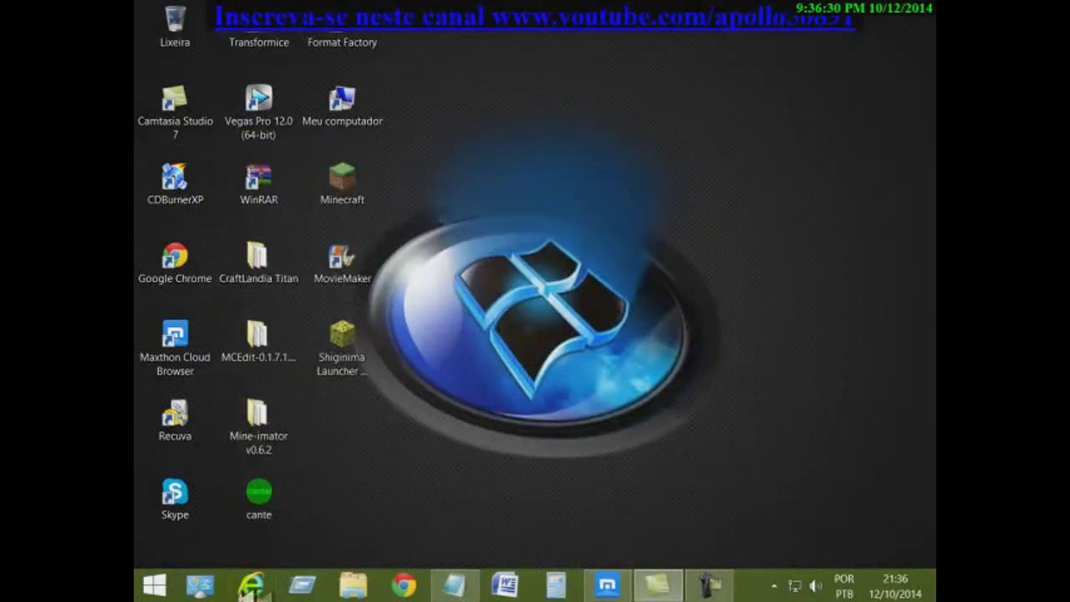
- Open the folder Documentos > programas para computadores > drivers do notebook unic s2500 positivo in File Explorer and maximize the window
{"action": "left_click", "coordinate": [353, 586]}
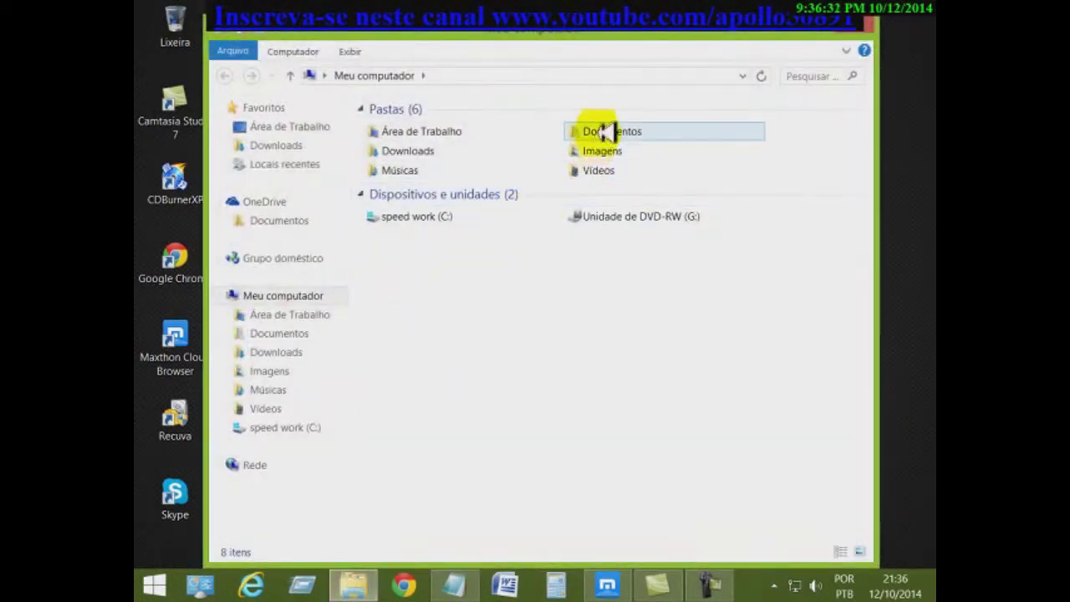
{"action": "double_click", "coordinate": [605, 131]}
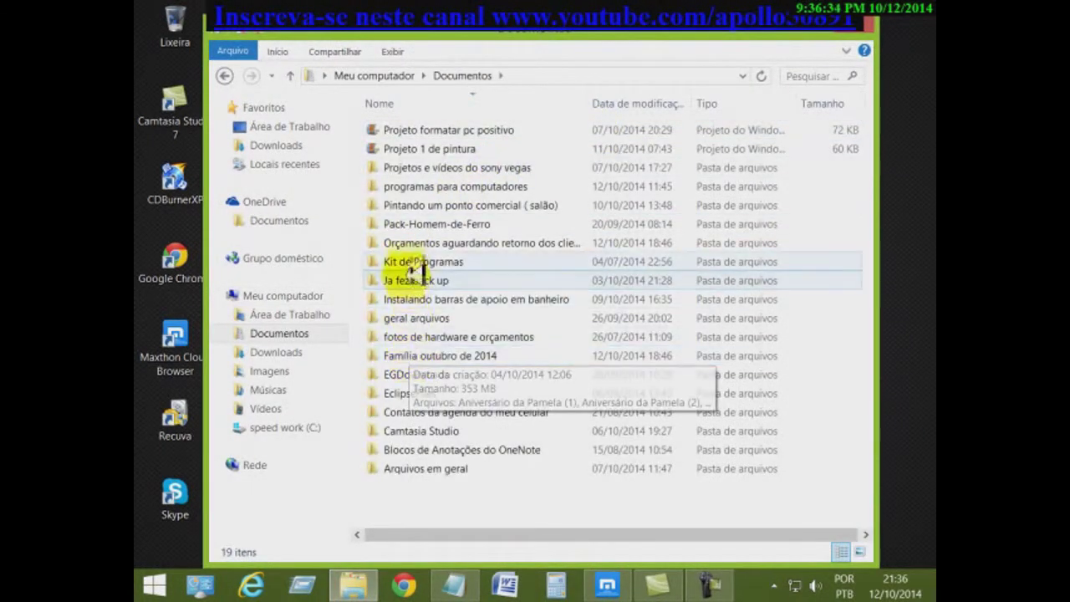
{"action": "double_click", "coordinate": [406, 187]}
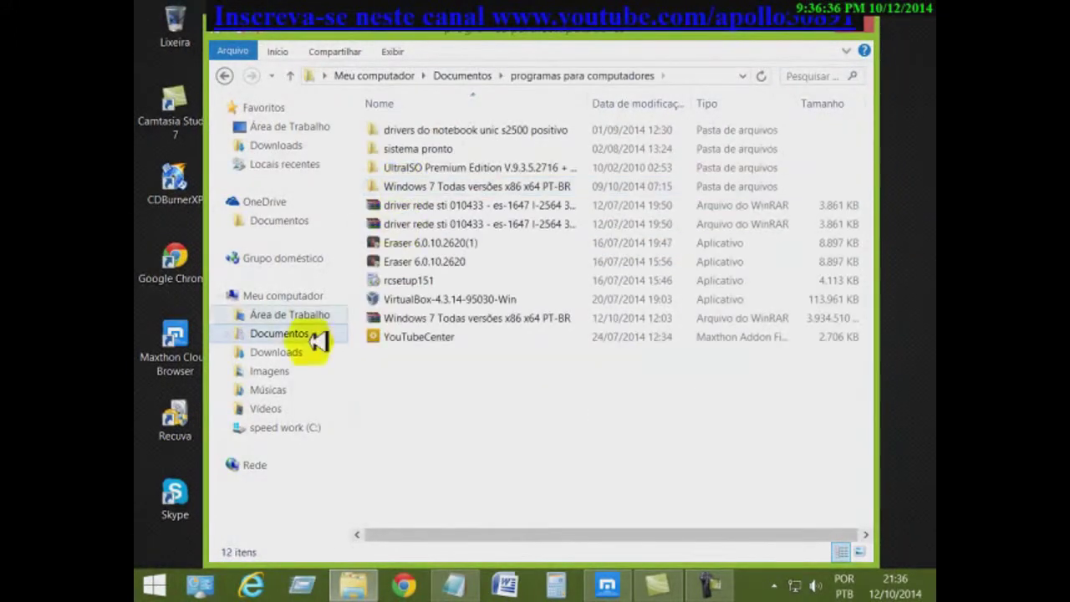
{"action": "double_click", "coordinate": [406, 131]}
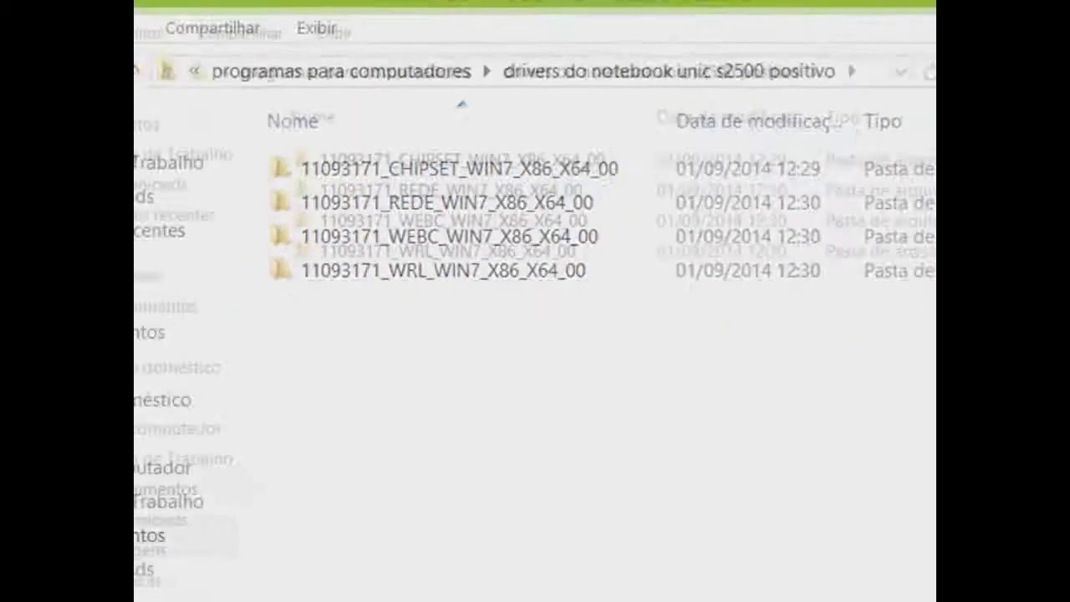
{"action": "double_click", "coordinate": [842, 47]}
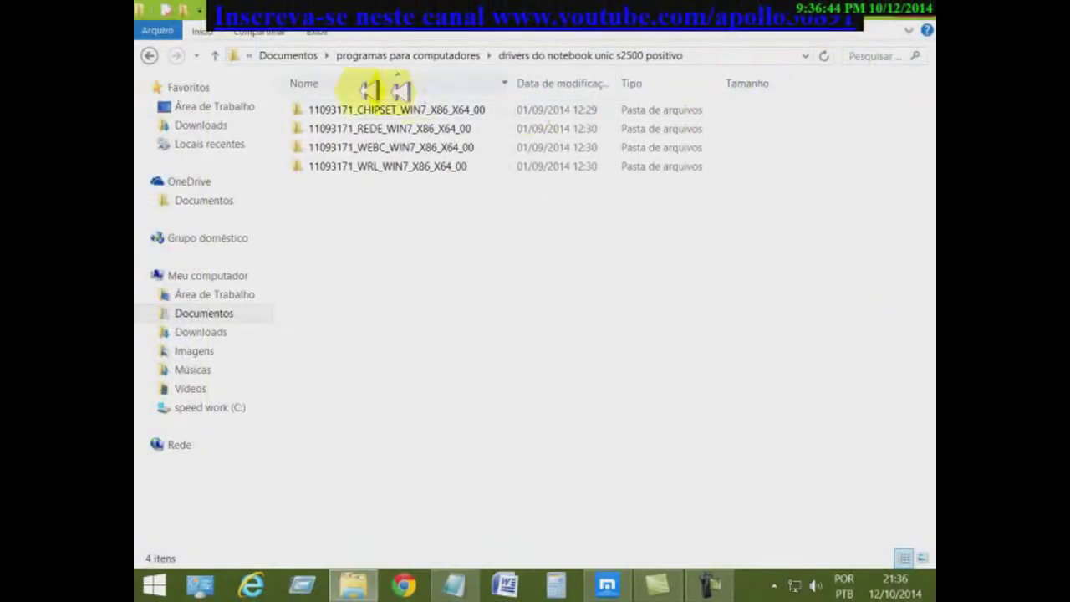
- Start adding the 11093171_CHIPSET_WIN7_X86_X64_00 folder to a WinRAR archive and name it "driver de chipset do notebook"
{"action": "left_click", "coordinate": [335, 107]}
{"action": "right_click", "coordinate": [334, 107]}
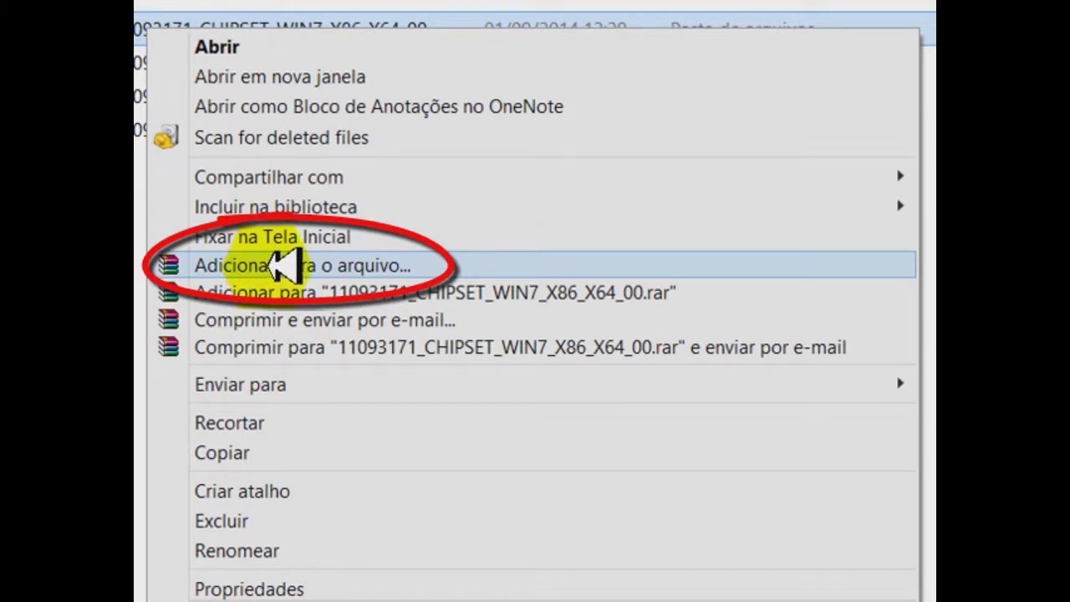
{"action": "left_click", "coordinate": [284, 265]}
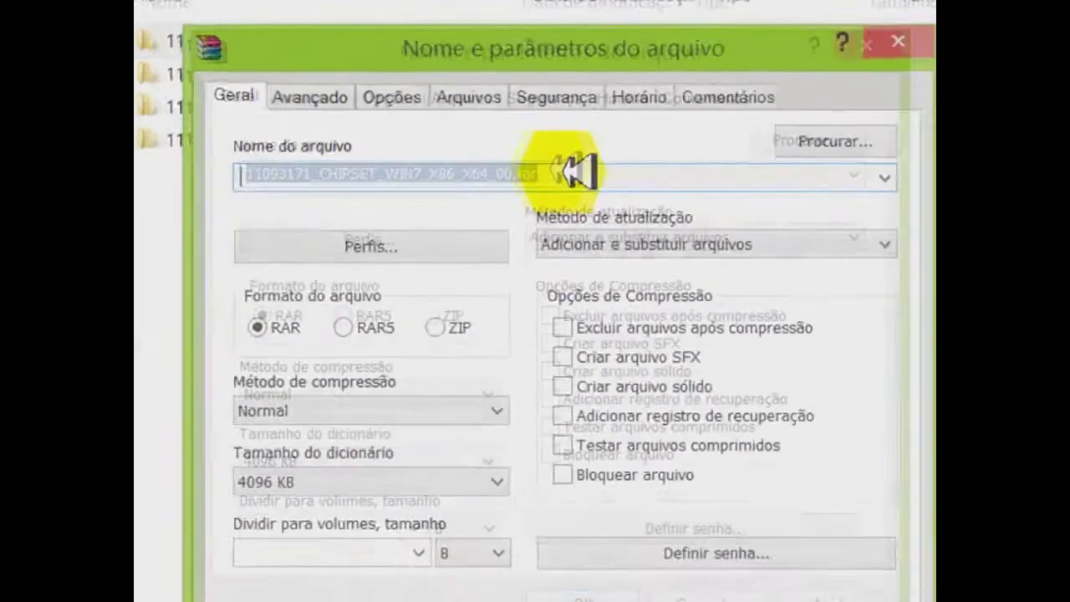
{"action": "key", "text": "Delete"}
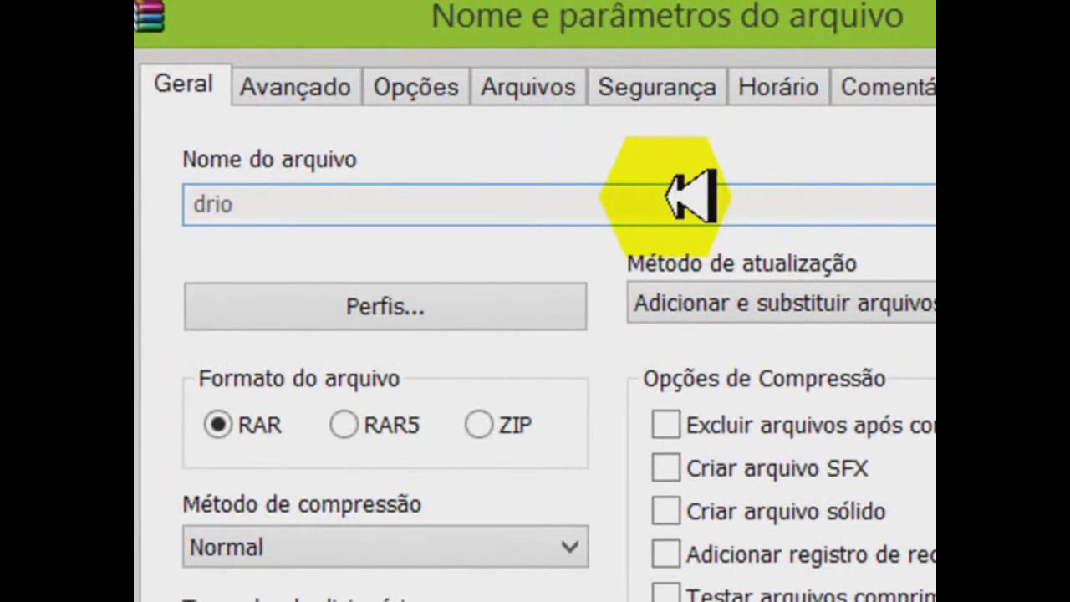
{"action": "type", "text": "driver de"}
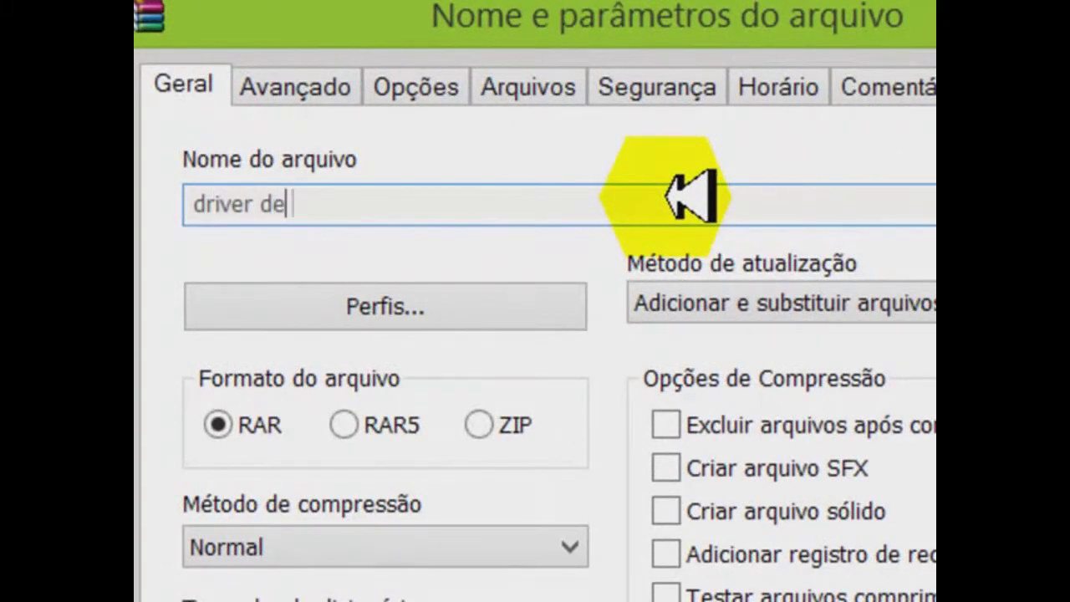
{"action": "type", "text": " chipo"}
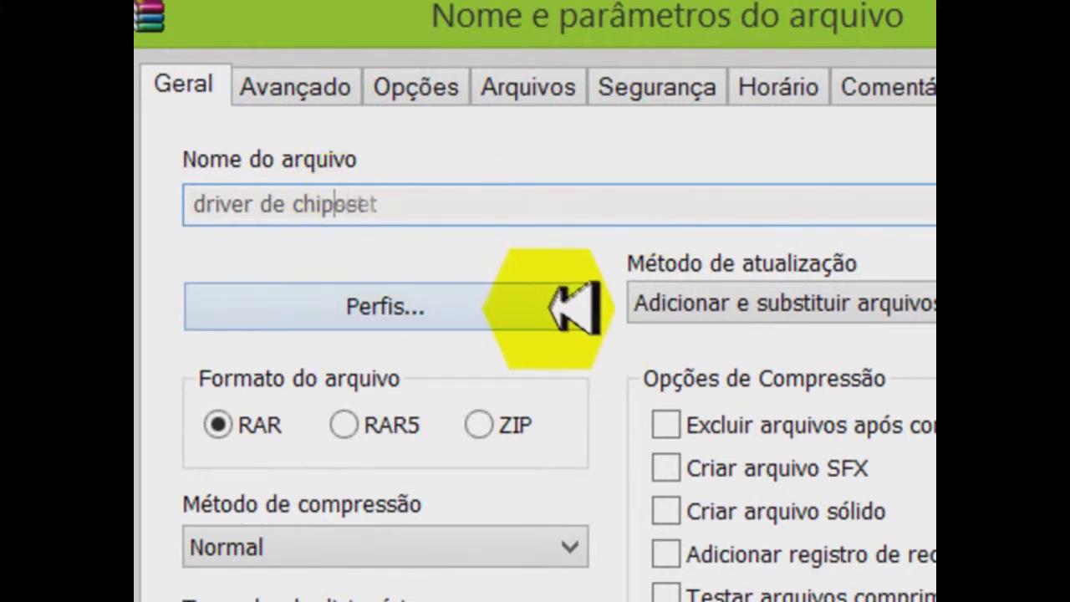
{"action": "key", "text": "BackSpace"}
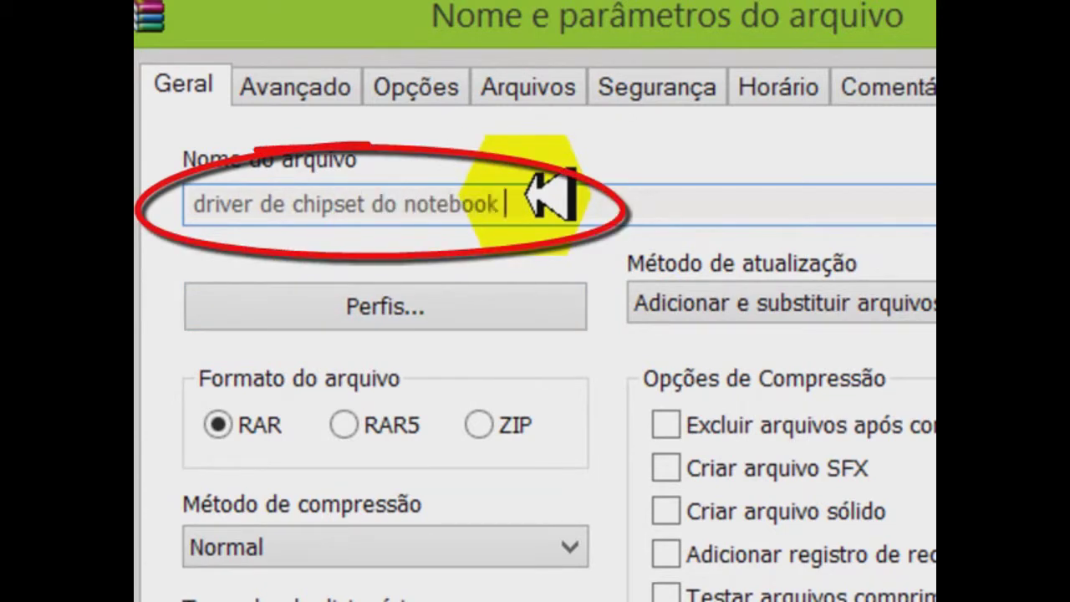
- Check the notebook model in the parent folder's listing and extend the archive name to "driver de chipset do notebook modelo unic s2500"
{"action": "left_click_drag", "start_coordinate": [853, 33], "coordinate": [920, 498]}
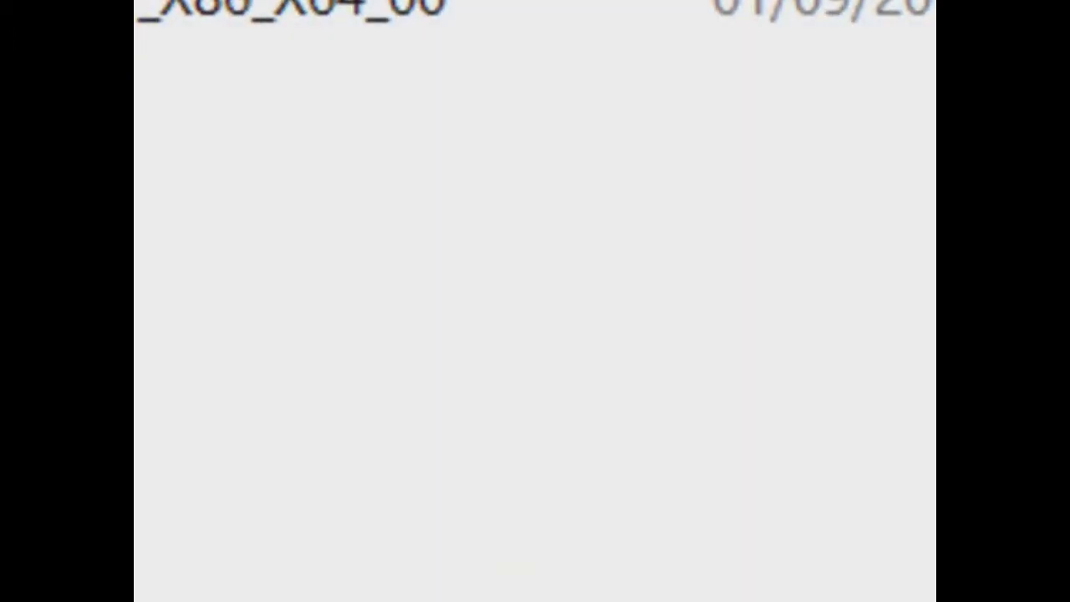
{"action": "left_click", "coordinate": [256, 95]}
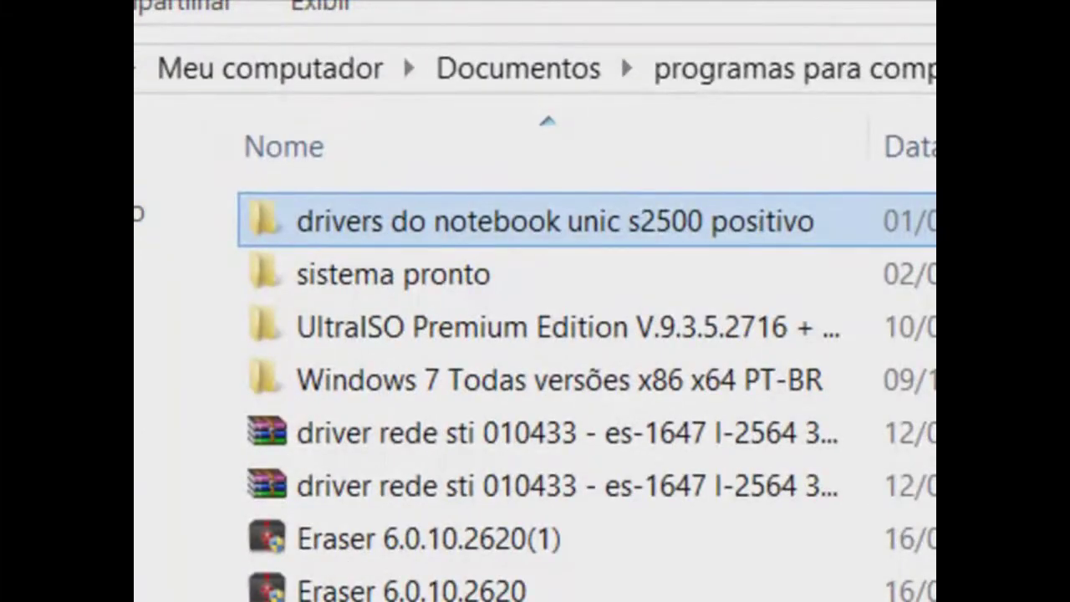
{"action": "double_click", "coordinate": [318, 209]}
{"action": "left_click", "coordinate": [746, 592]}
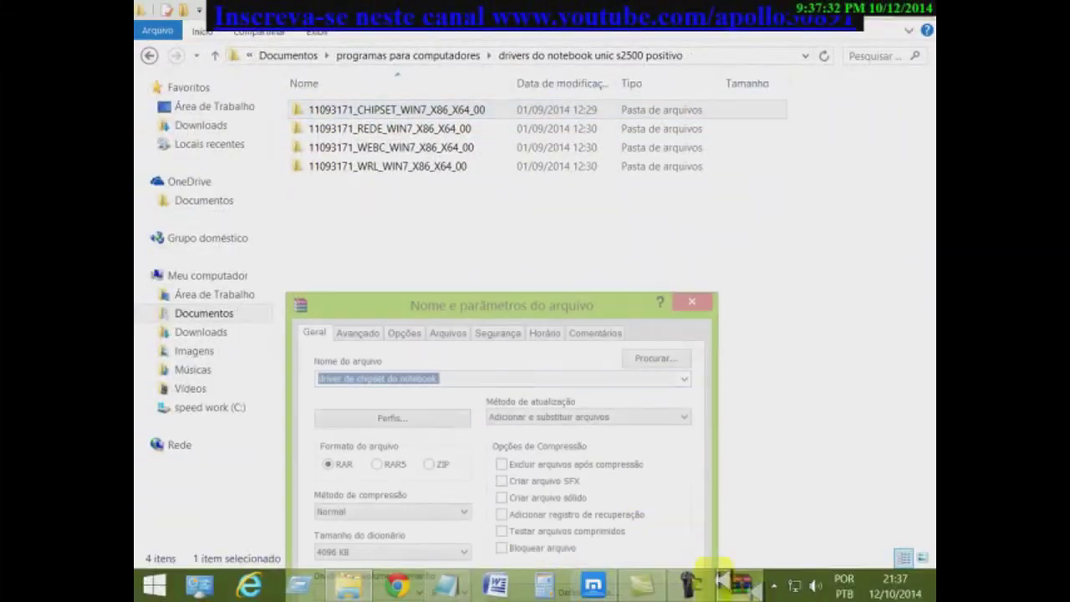
{"action": "left_click", "coordinate": [488, 377]}
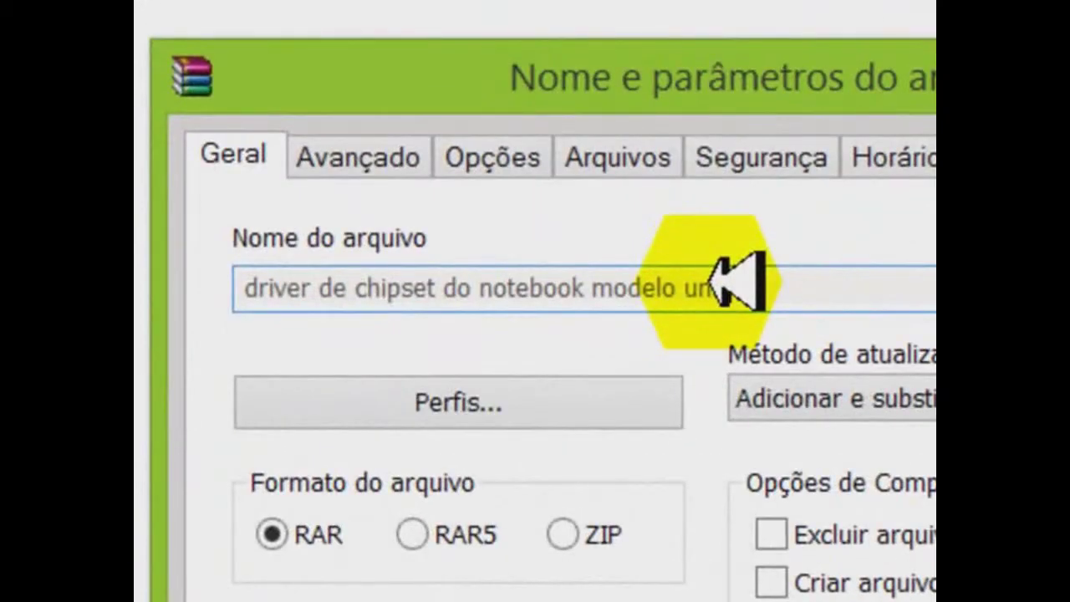
{"action": "type", "text": "00"}
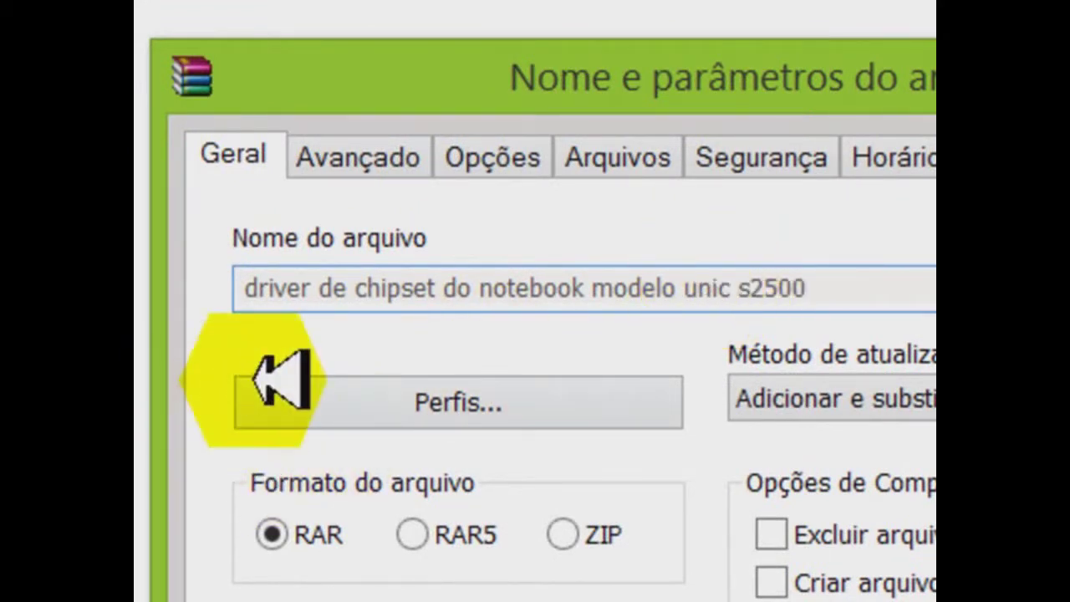
- Capitalize the archive name's first letter as "Driver" and create the archive in RAR format with Normal compression
{"action": "left_click", "coordinate": [259, 288]}
{"action": "key", "text": "BackSpace"}
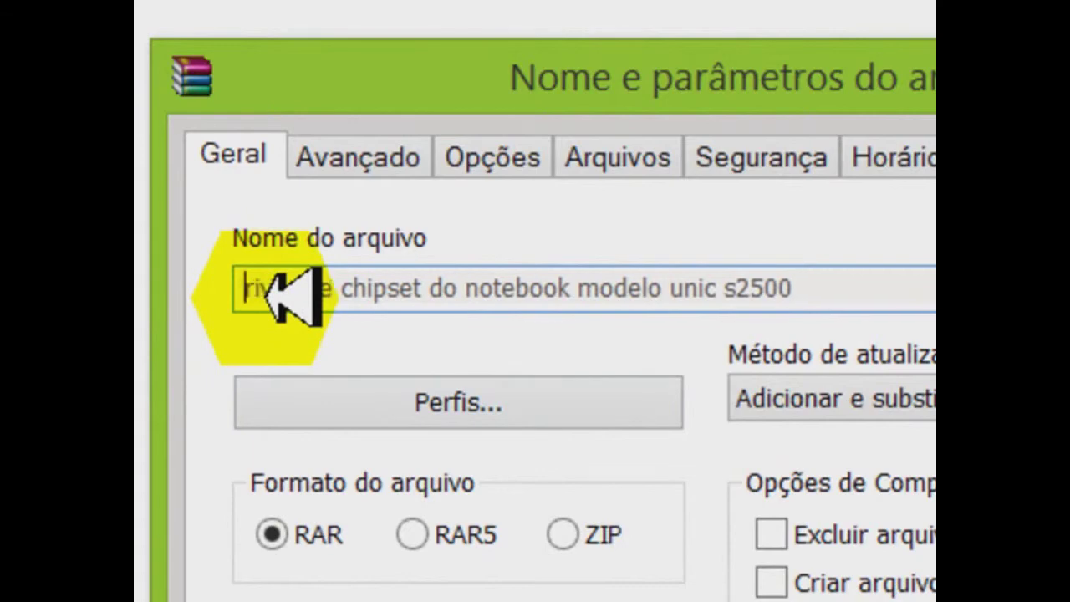
{"action": "type", "text": "D"}
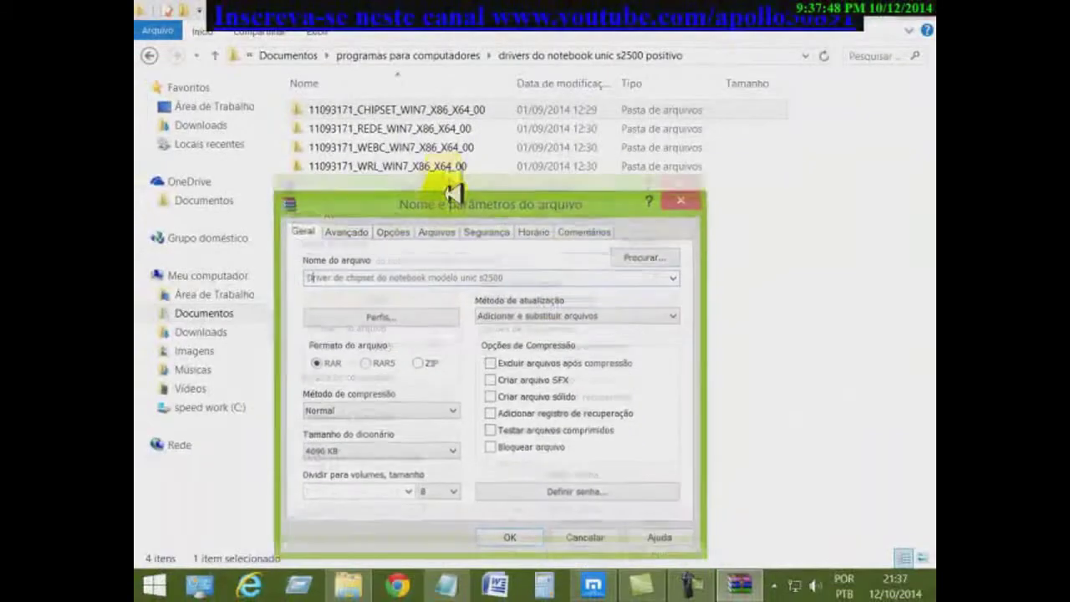
{"action": "left_click_drag", "start_coordinate": [451, 194], "coordinate": [490, 155]}
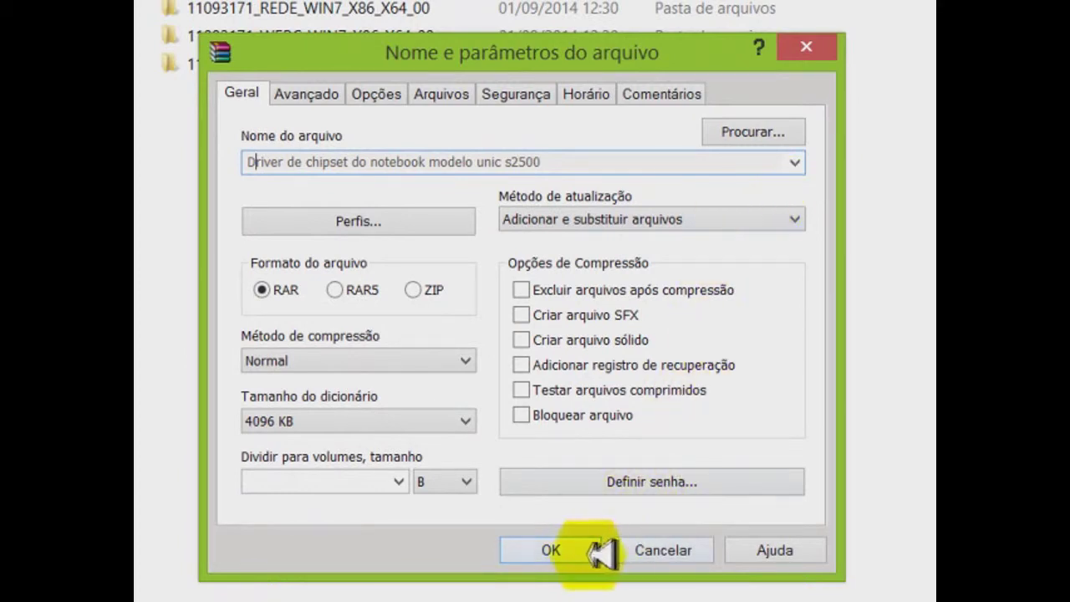
{"action": "left_click", "coordinate": [576, 550]}
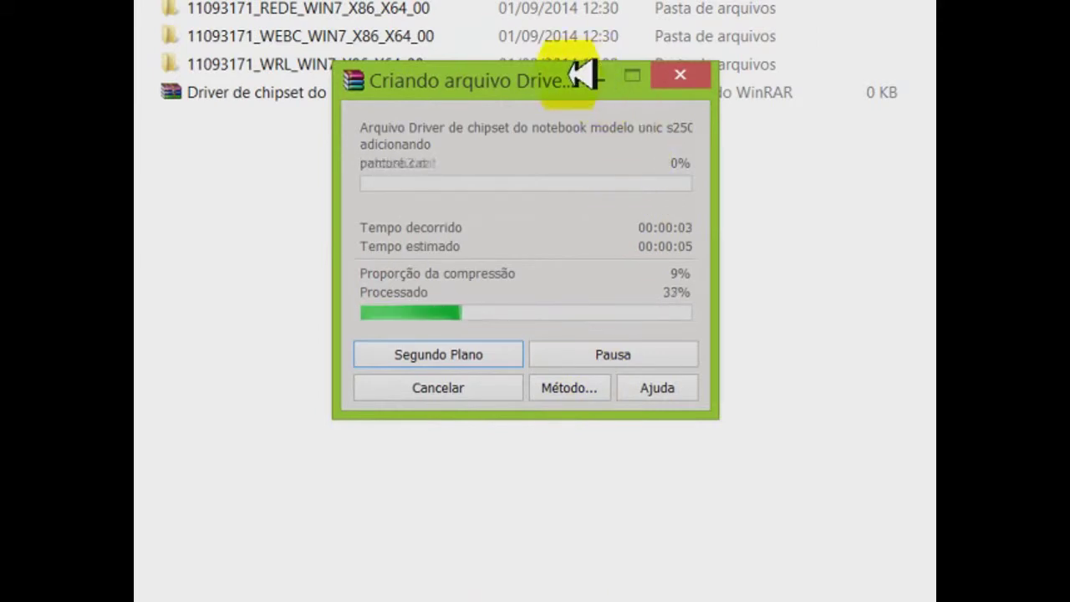
{"action": "left_click_drag", "start_coordinate": [581, 77], "coordinate": [600, 377]}
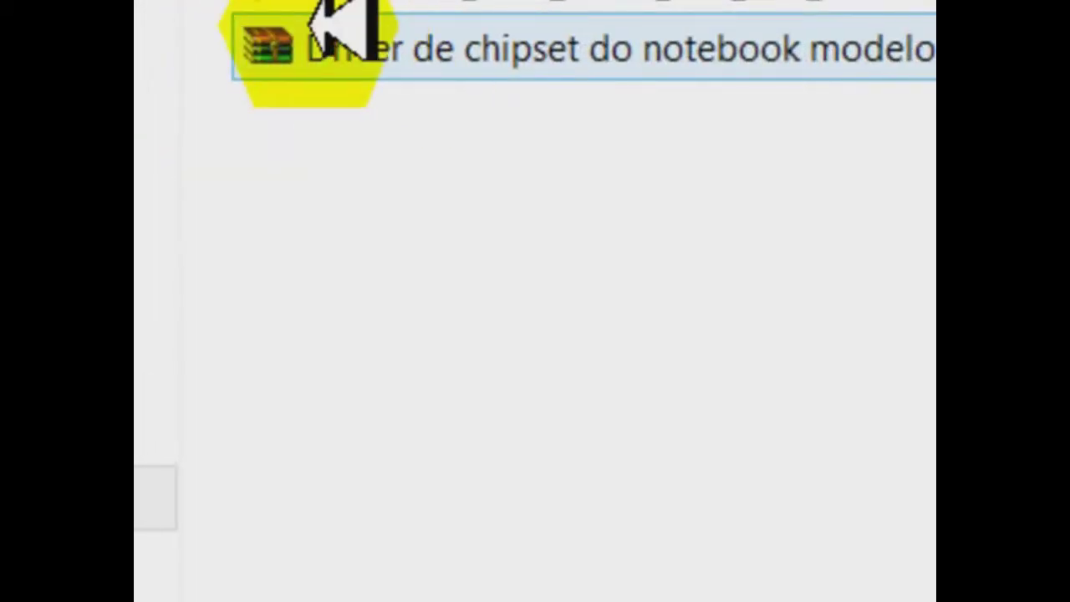
- Look through the contents of the 11093171_CHIPSET_WIN7_X86_X64_00 folder and return to the drivers folder
{"action": "left_click", "coordinate": [338, 127]}
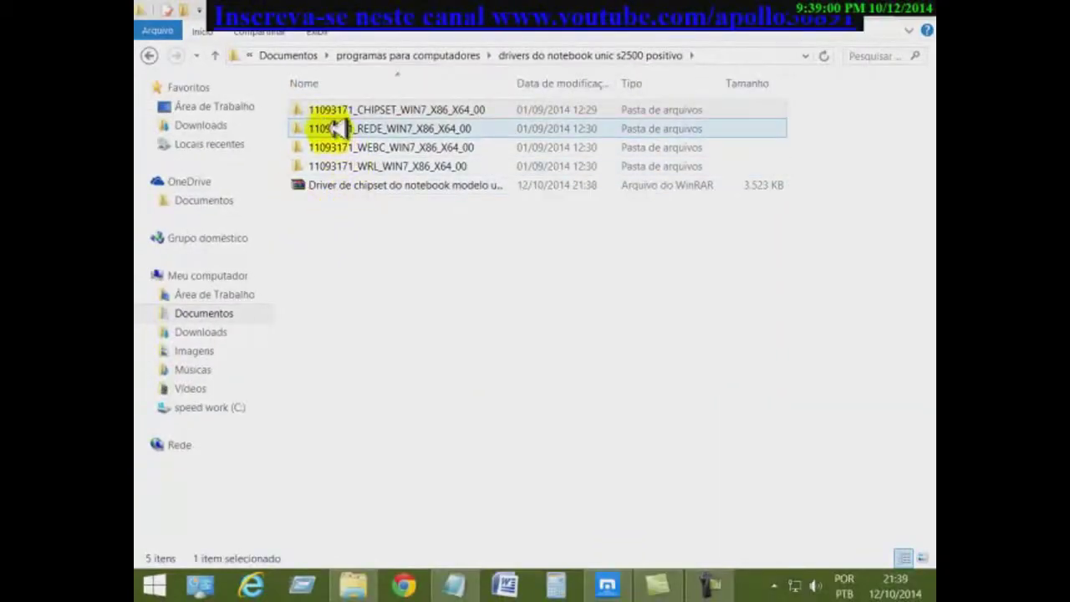
{"action": "double_click", "coordinate": [331, 109]}
{"action": "left_click", "coordinate": [353, 355]}
{"action": "left_click_drag", "start_coordinate": [353, 334], "coordinate": [345, 126]}
{"action": "left_click", "coordinate": [149, 55]}
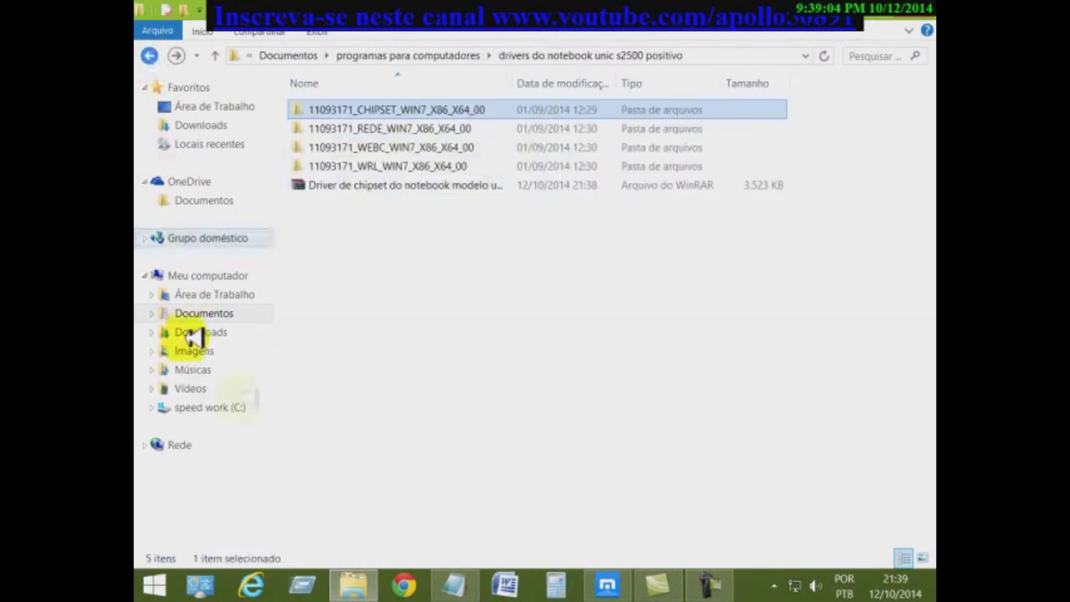
- Inspect the contents of the new chipset driver archive in WinRAR, and close both WinRAR and the File Explorer window
{"action": "double_click", "coordinate": [299, 185]}
{"action": "double_click", "coordinate": [272, 295]}
{"action": "left_click", "coordinate": [738, 137]}
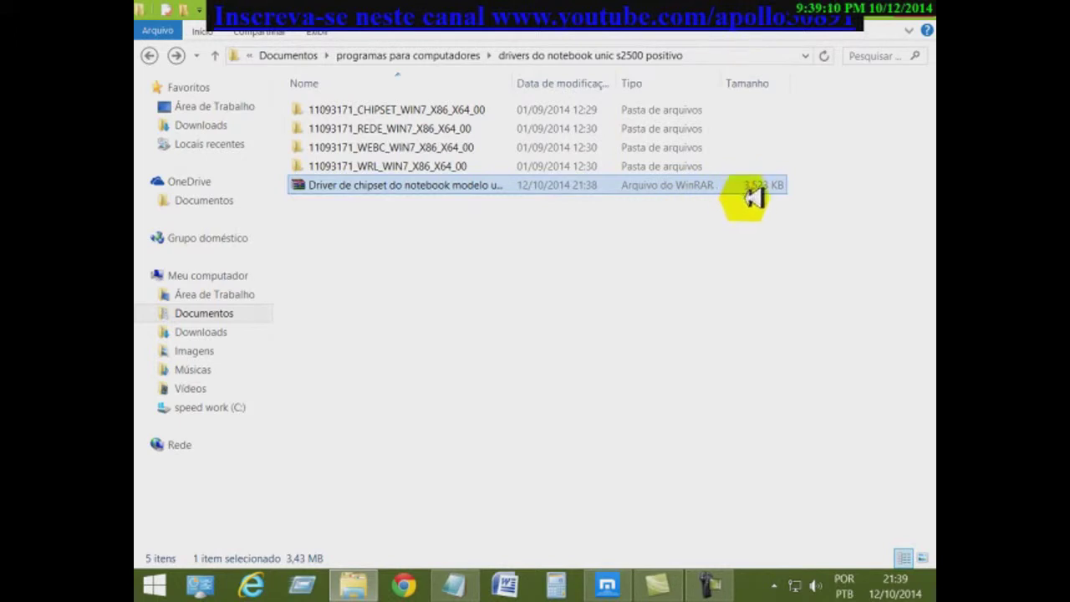
{"action": "left_click", "coordinate": [924, 13]}
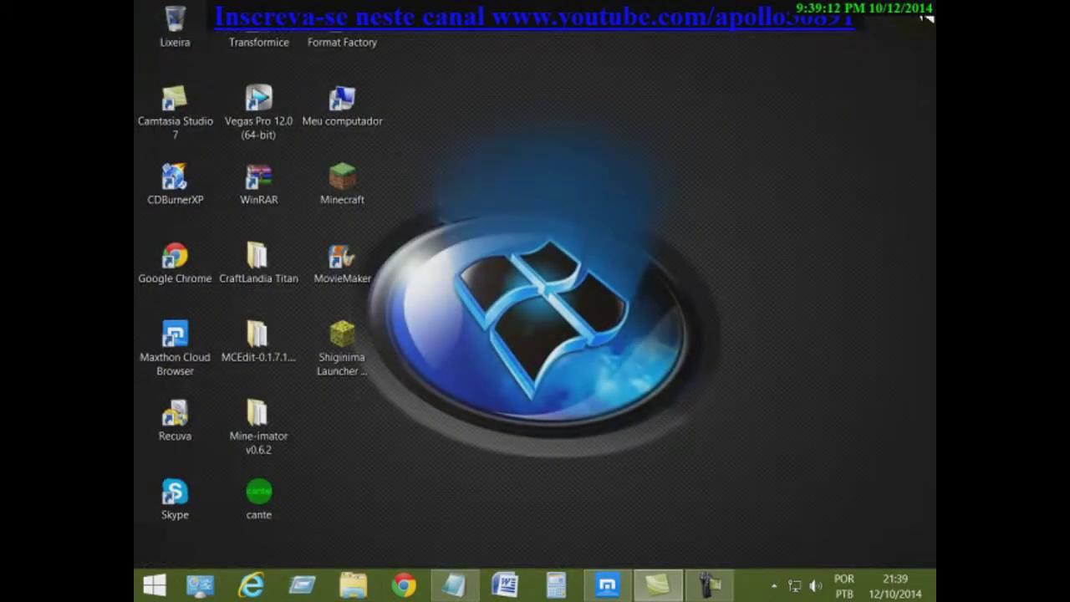
- Switch to MediaFire in Maxthon, start a file upload from the computer and browse to Documentos > programas para computadores
{"action": "left_click", "coordinate": [606, 585]}
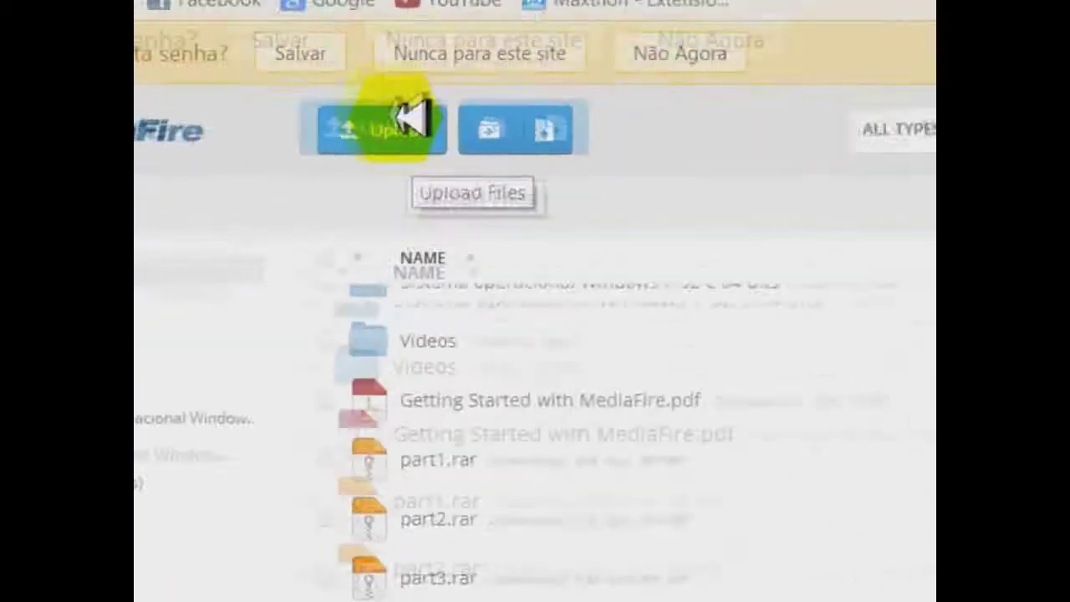
{"action": "left_click", "coordinate": [381, 104]}
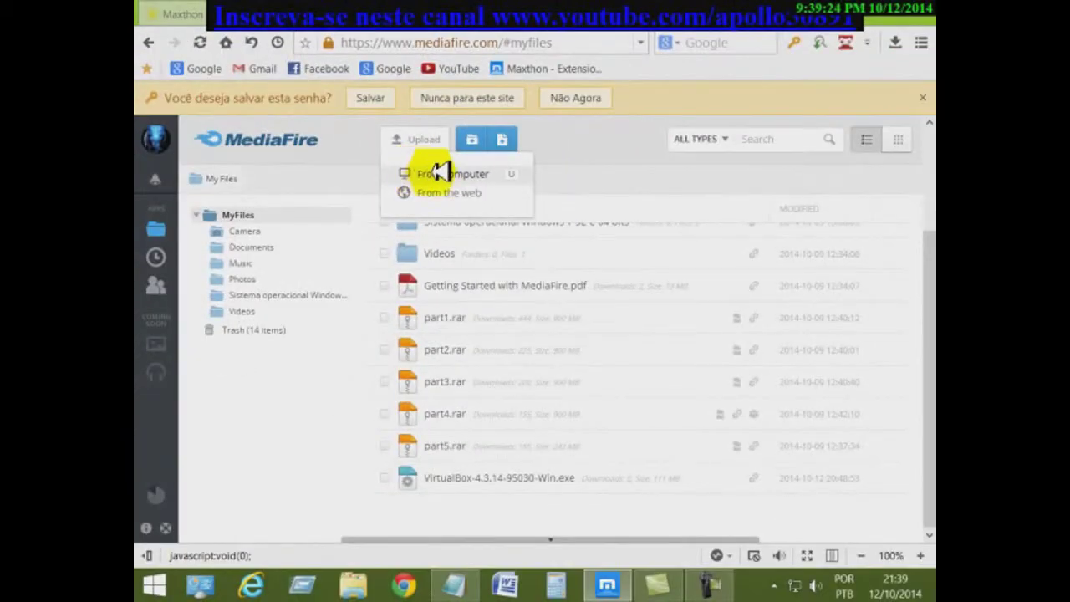
{"action": "left_click", "coordinate": [440, 173]}
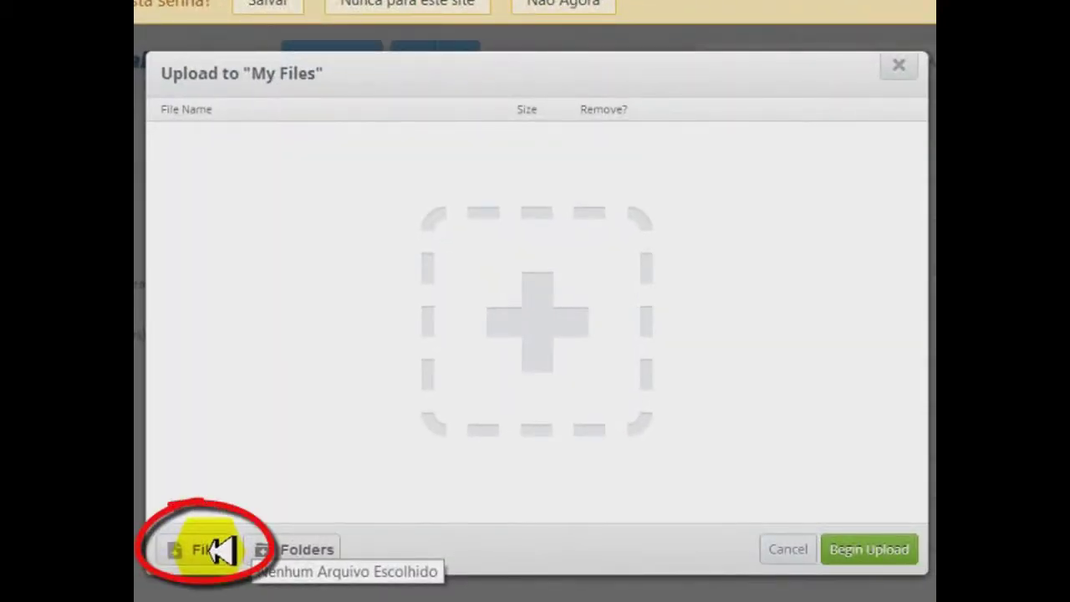
{"action": "left_click", "coordinate": [216, 549]}
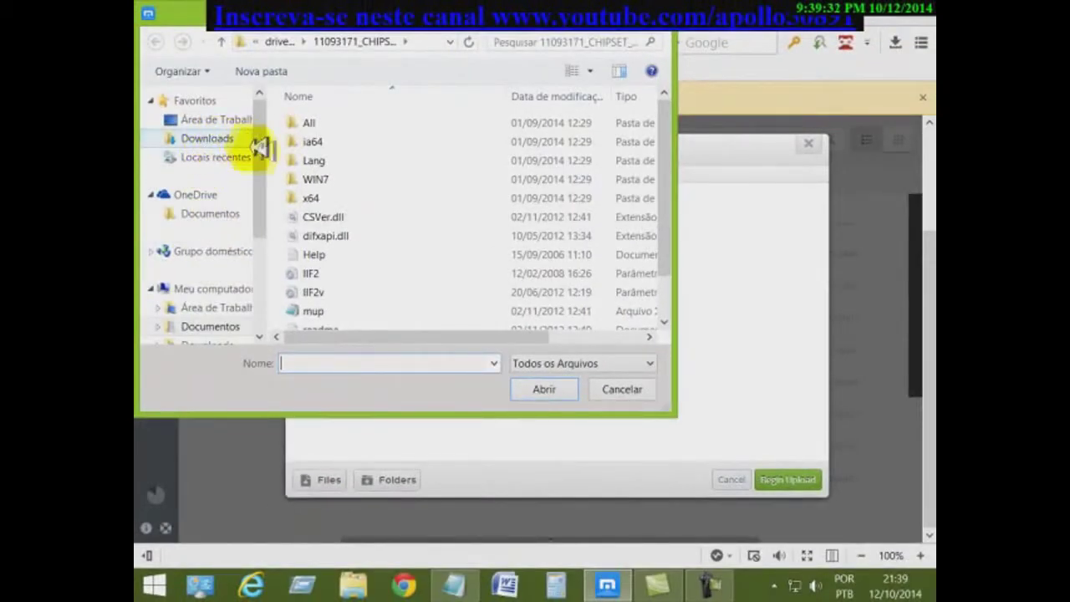
{"action": "left_click_drag", "start_coordinate": [261, 148], "coordinate": [275, 198]}
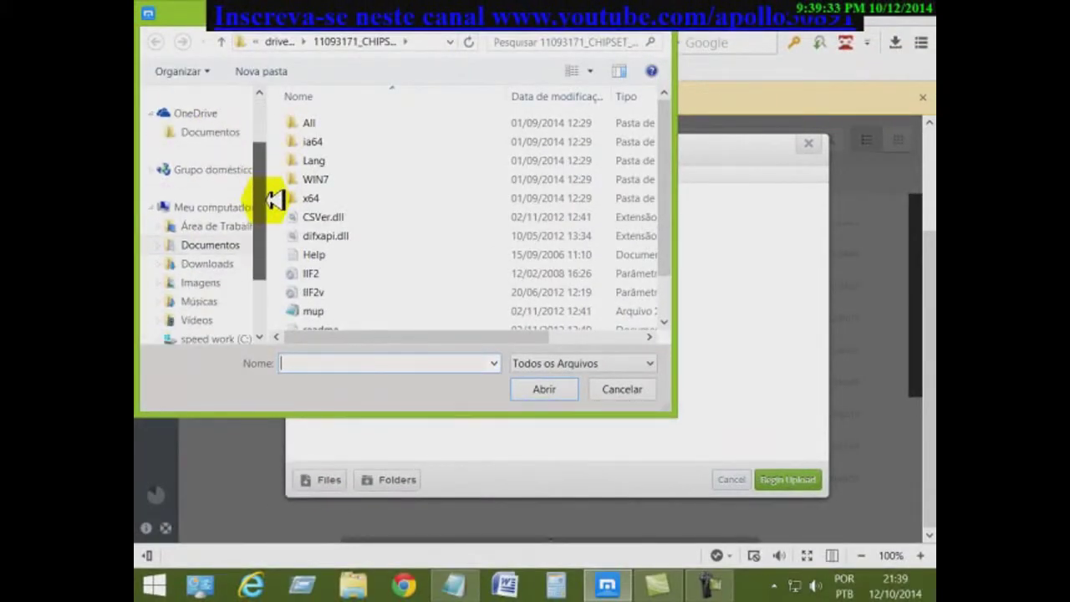
{"action": "left_click", "coordinate": [219, 245]}
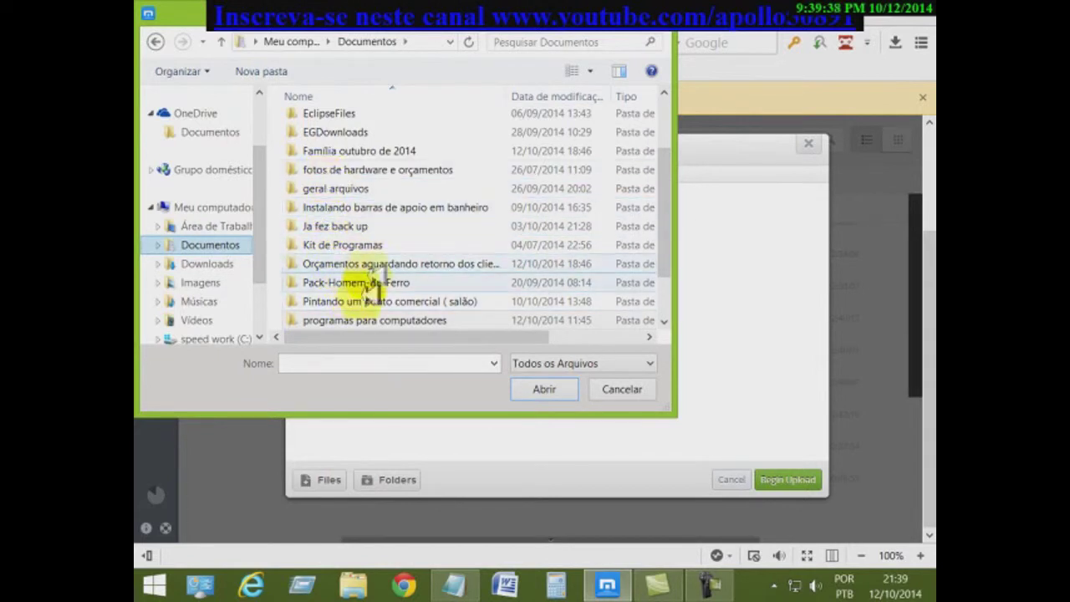
{"action": "double_click", "coordinate": [325, 319]}
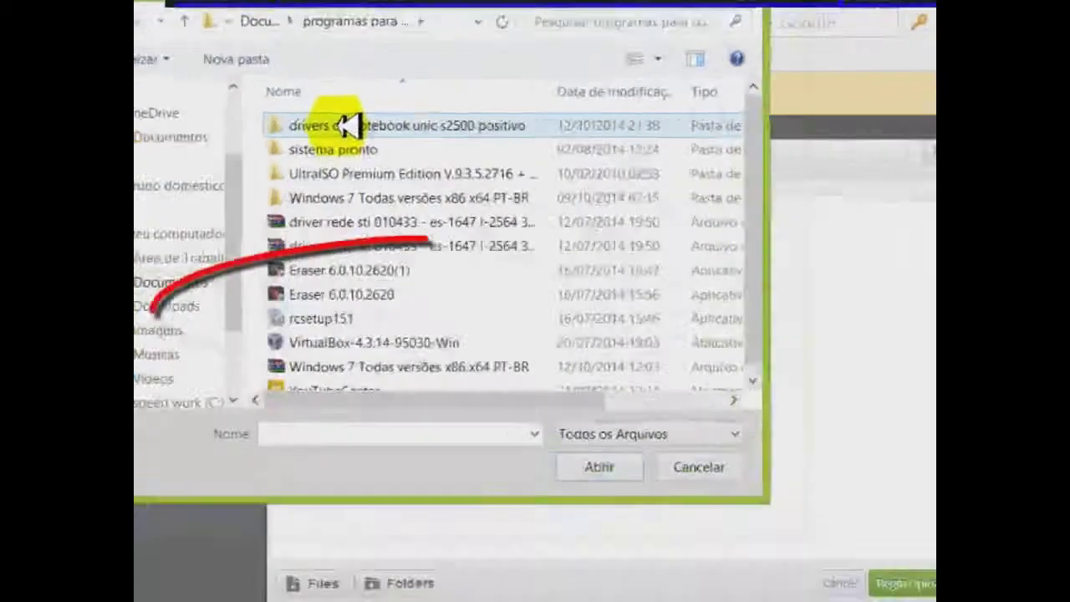
- Upload "Driver de chipset do notebook modelo unic s2500.rar" from the notebook drivers folder and return to My Files once complete
{"action": "double_click", "coordinate": [348, 123]}
{"action": "left_click", "coordinate": [270, 302]}
{"action": "left_click", "coordinate": [607, 483]}
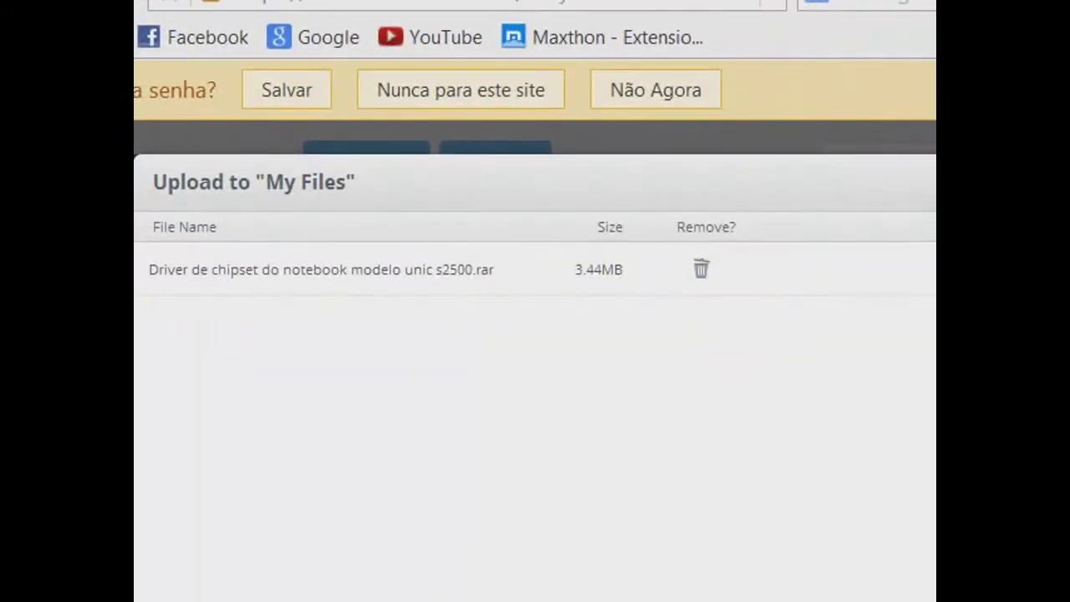
{"action": "left_click", "coordinate": [791, 479]}
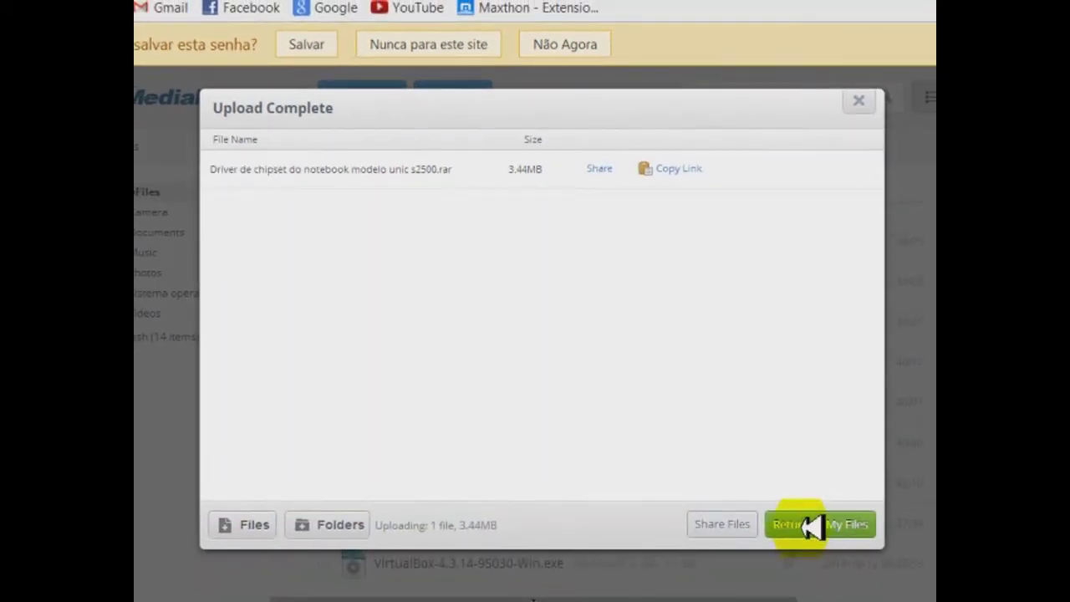
{"action": "left_click", "coordinate": [811, 524]}
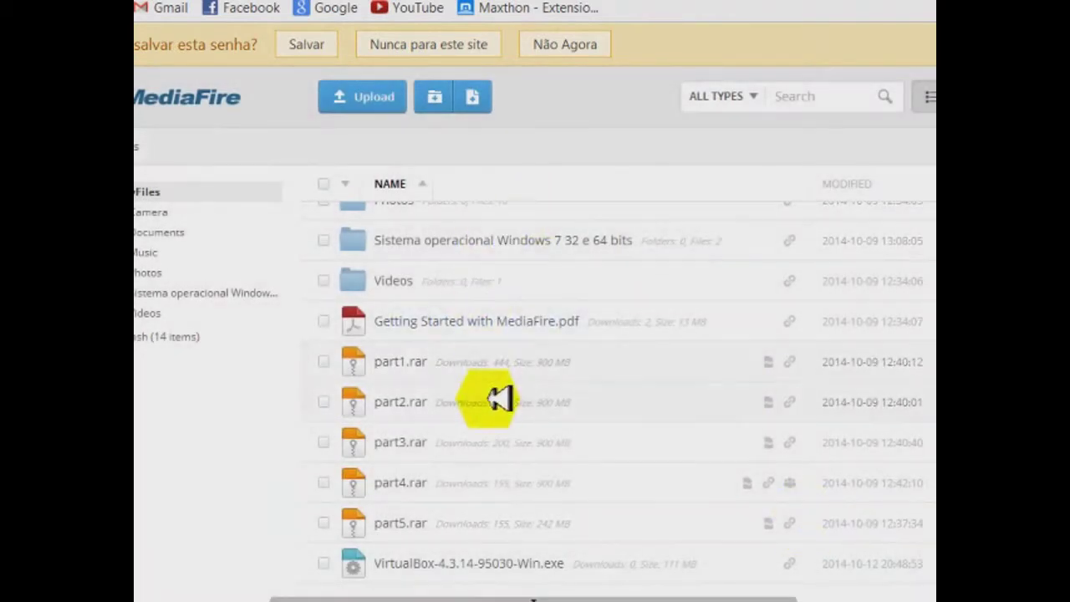
- Copy the share link of "Driver de chipset do notebook modelo unic s2500.rar" in My Files and paste it into a blank Notepad document
{"action": "scroll", "coordinate": [506, 414], "scroll_direction": "up", "scroll_amount": 3}
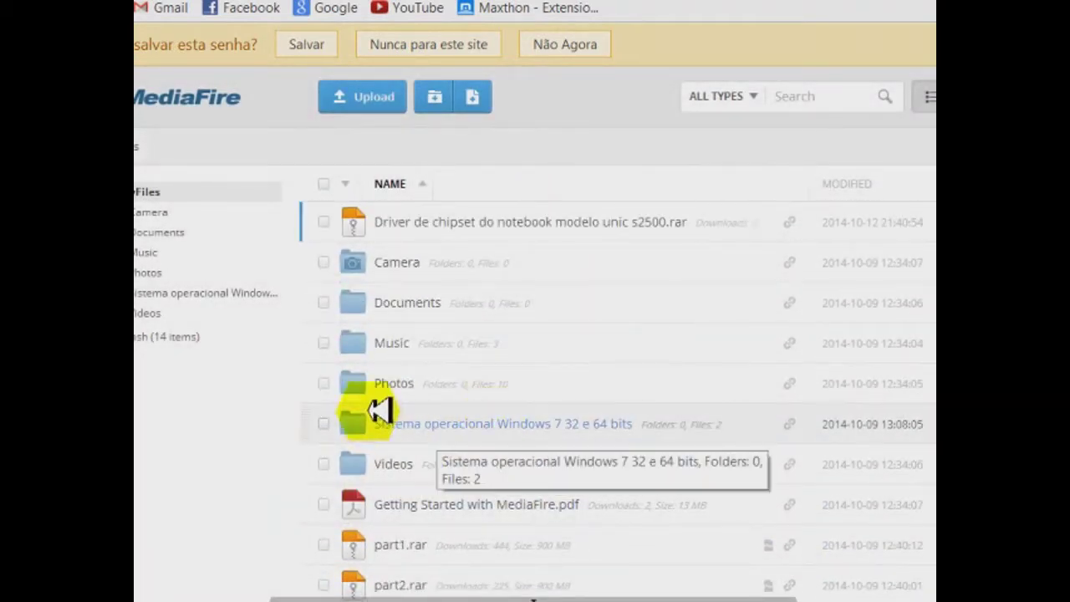
{"action": "scroll", "coordinate": [474, 387], "scroll_direction": "down", "scroll_amount": 3}
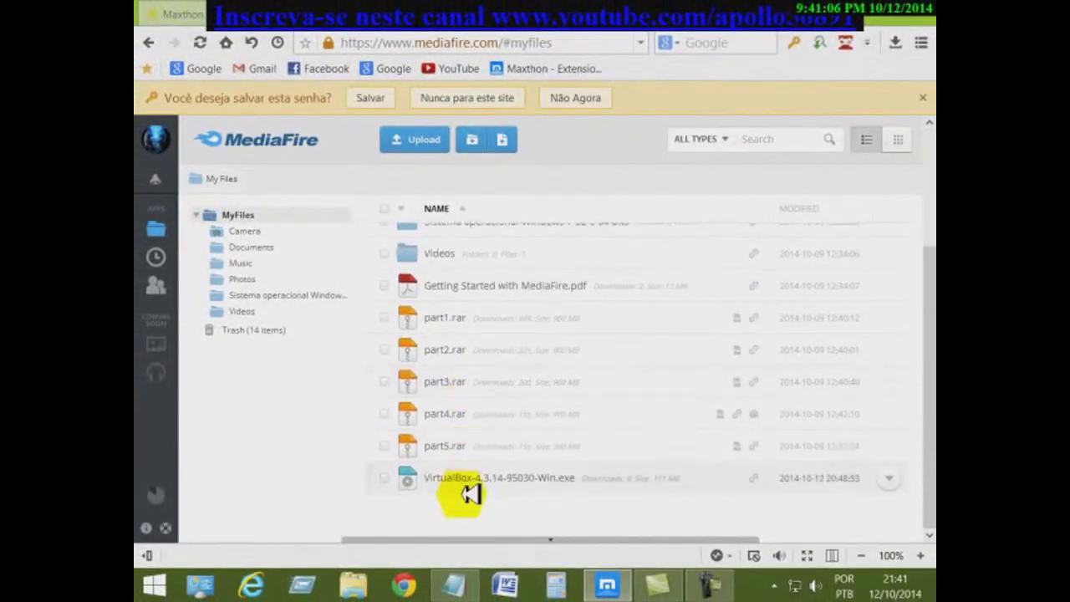
{"action": "scroll", "coordinate": [466, 468], "scroll_direction": "up", "scroll_amount": 3}
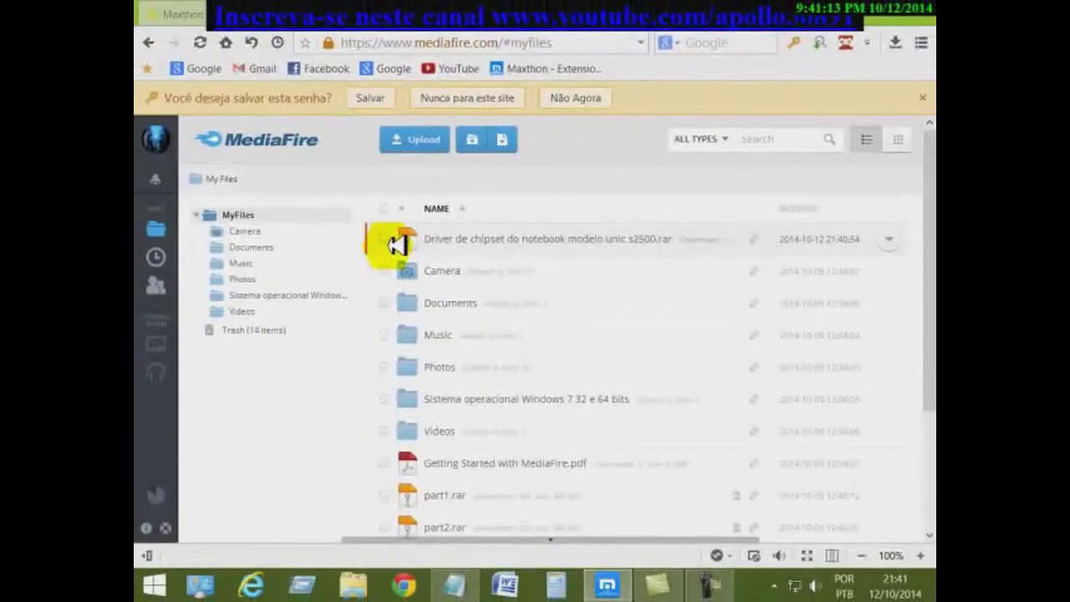
{"action": "left_click", "coordinate": [891, 237]}
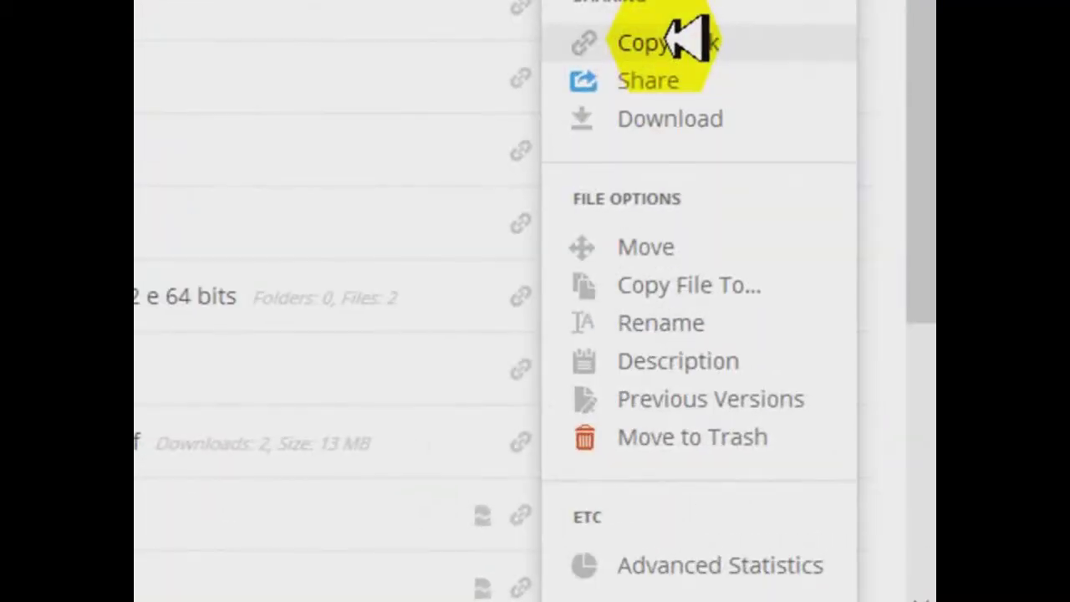
{"action": "left_click", "coordinate": [686, 60]}
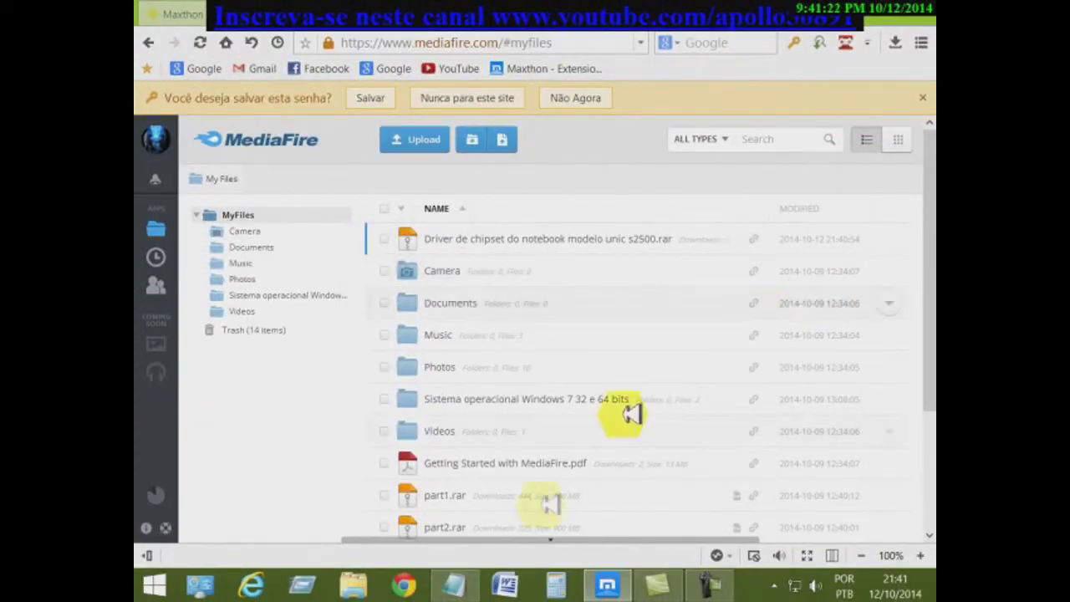
{"action": "left_click", "coordinate": [468, 581]}
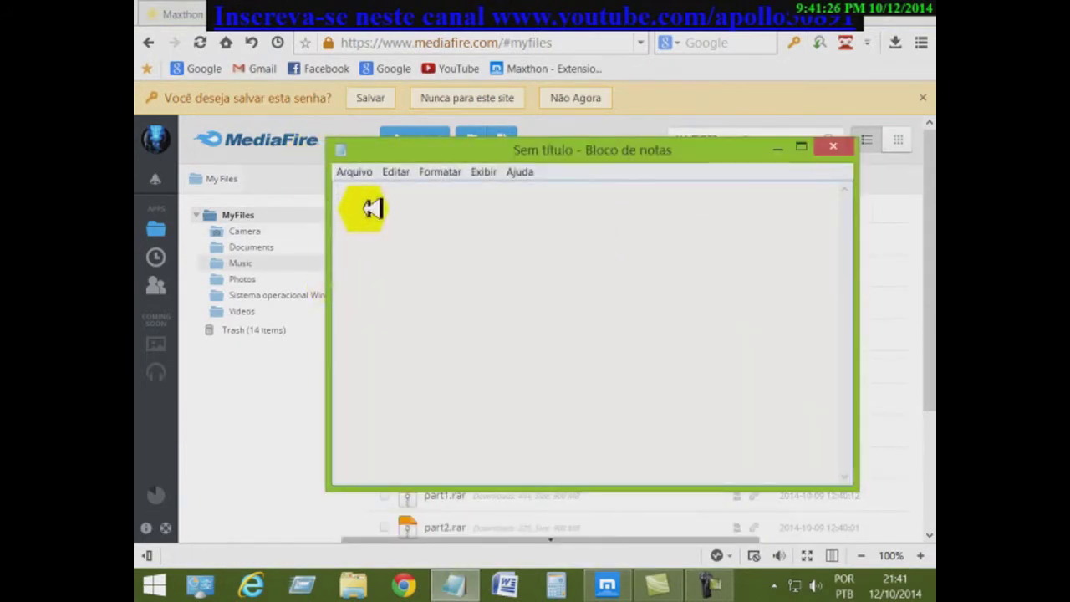
{"action": "key", "text": "ctrl+v"}
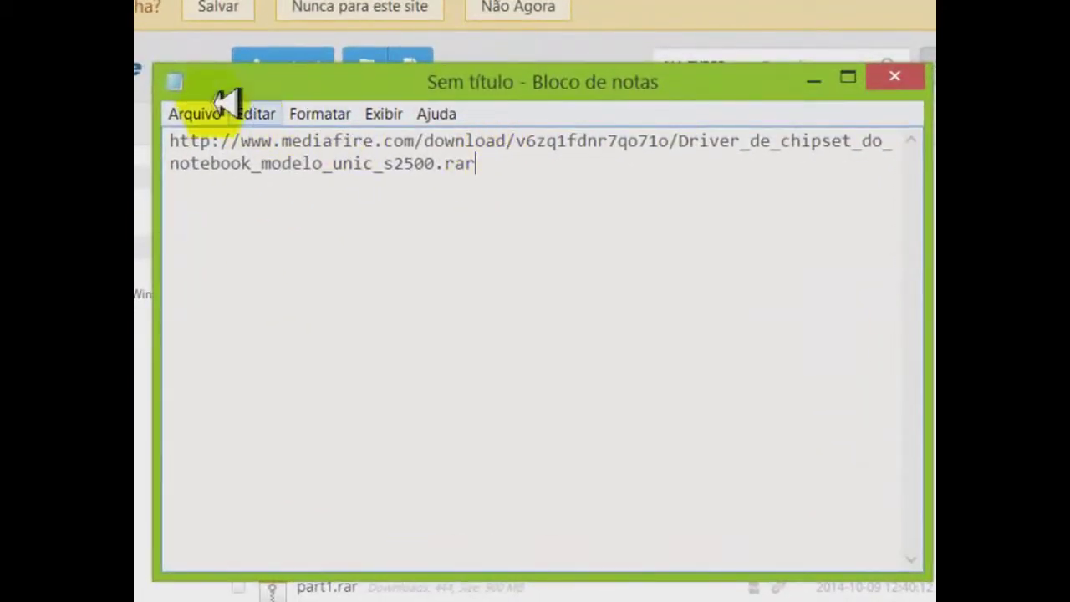
- Save the note as "link para download de drivers" in the Imagens folder and close Notepad
{"action": "left_click", "coordinate": [368, 172]}
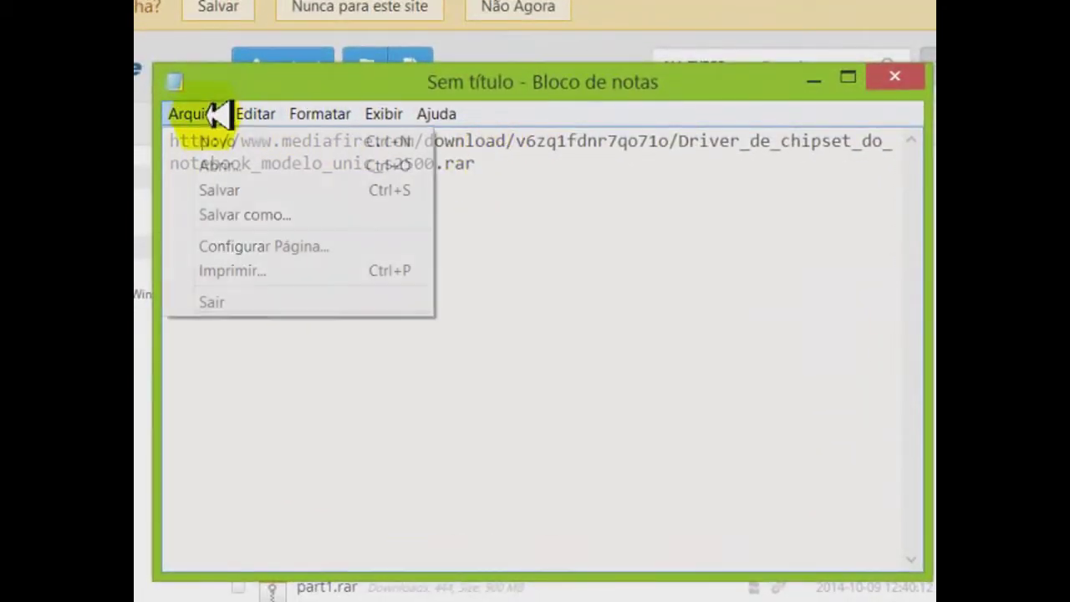
{"action": "left_click", "coordinate": [239, 214]}
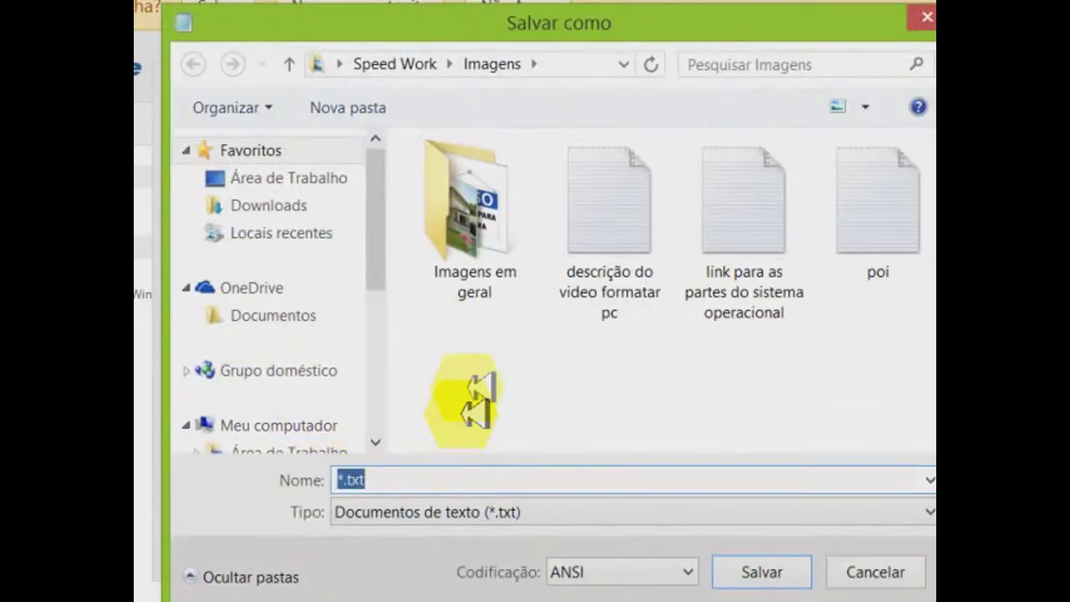
{"action": "left_click", "coordinate": [404, 479]}
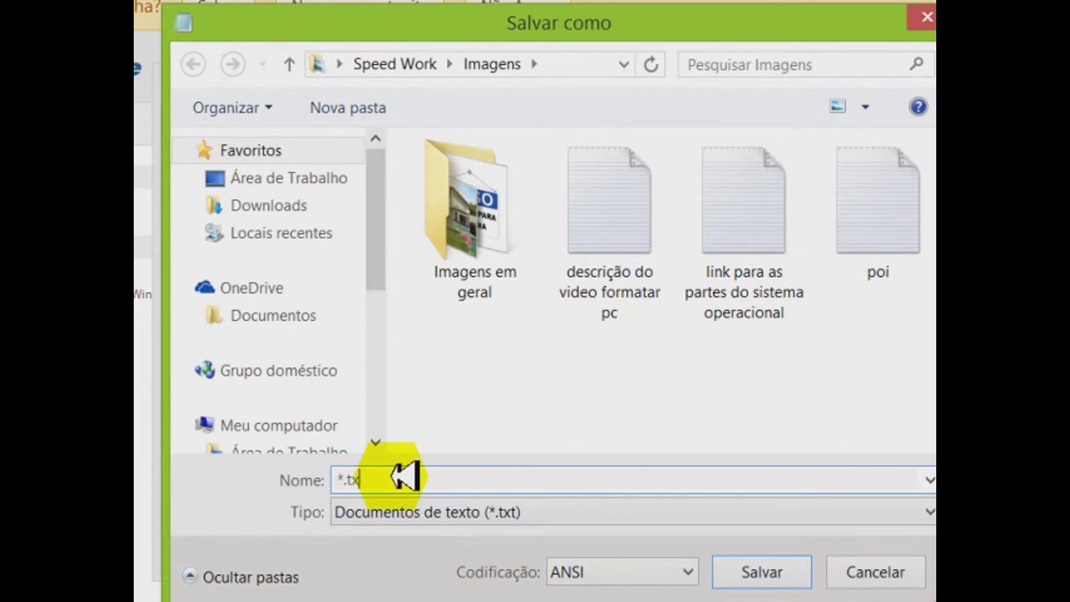
{"action": "type", "text": "link poa"}
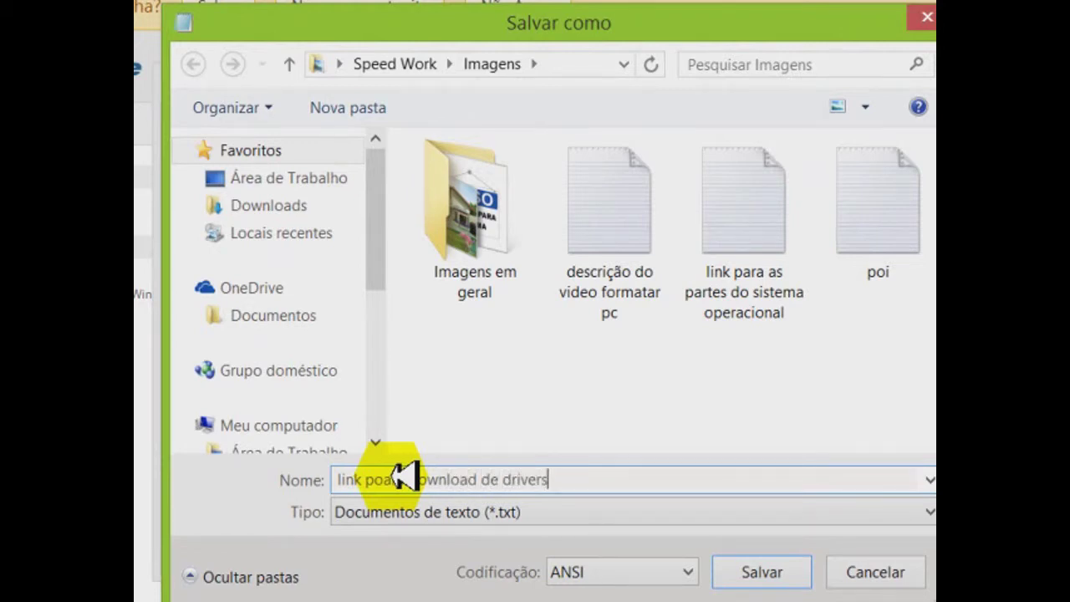
{"action": "left_click", "coordinate": [381, 479]}
{"action": "key", "text": "BackSpace"}
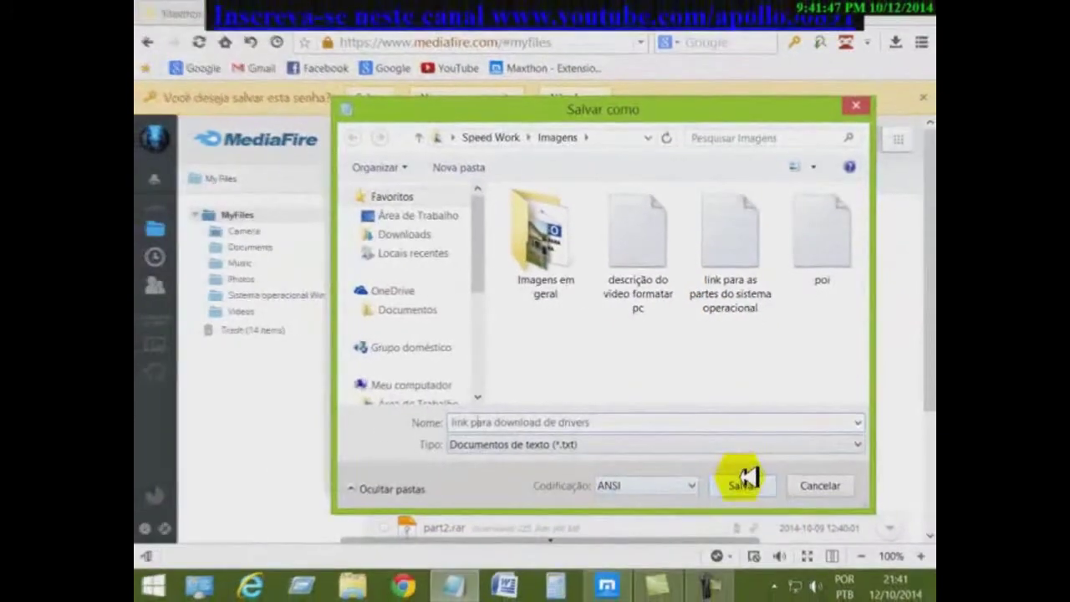
{"action": "left_click", "coordinate": [742, 483]}
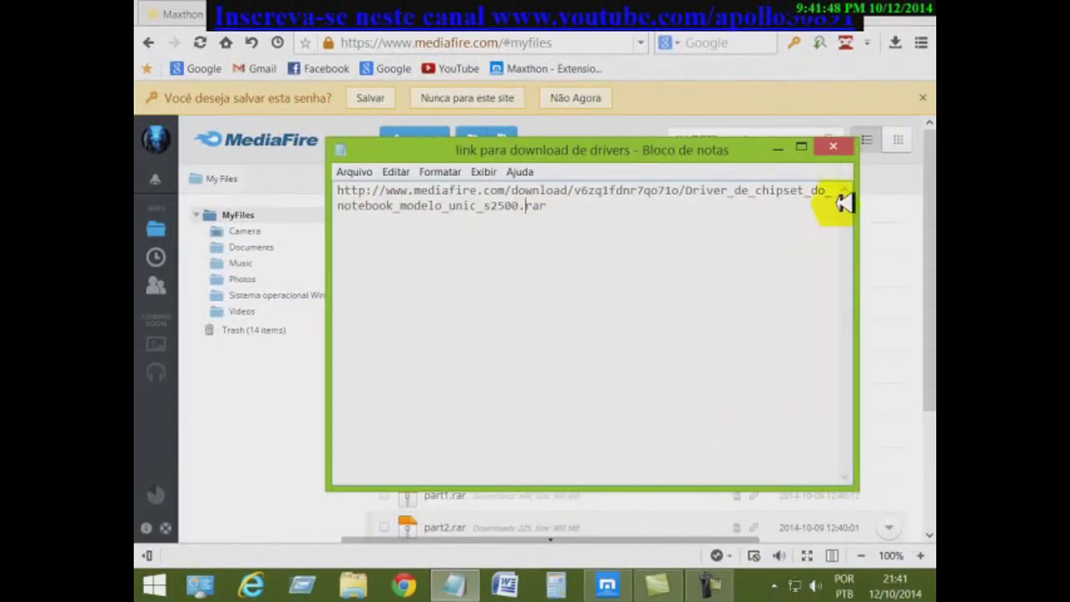
{"action": "left_click", "coordinate": [845, 147]}
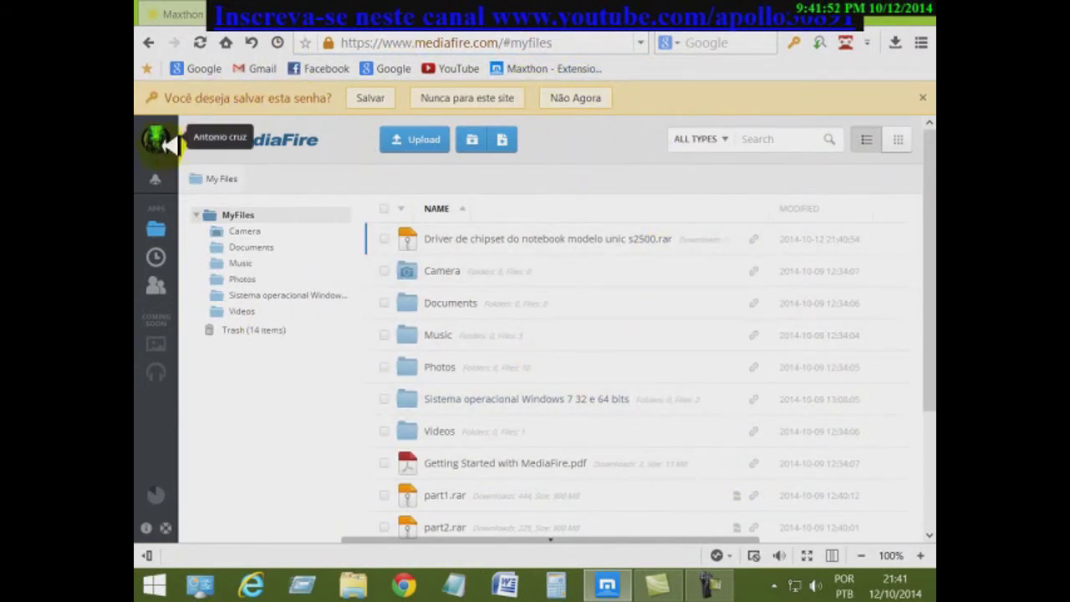
- Open "link para download de drivers" from the Imagens folder, select the whole download link, and close the note and folder windows
{"action": "key", "text": "super+d"}
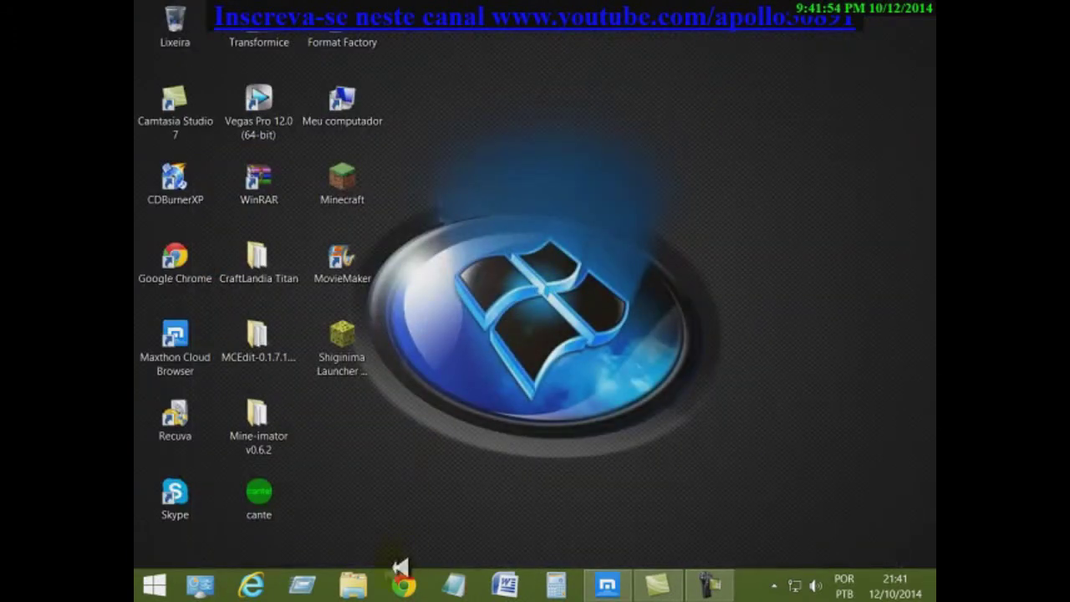
{"action": "left_click", "coordinate": [353, 587]}
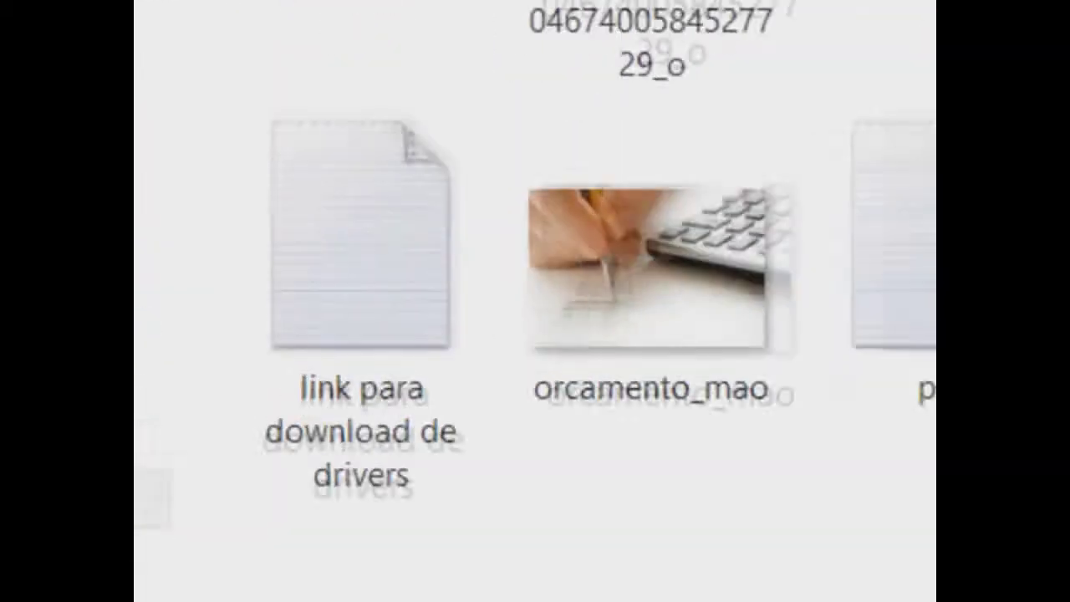
{"action": "left_click", "coordinate": [371, 377]}
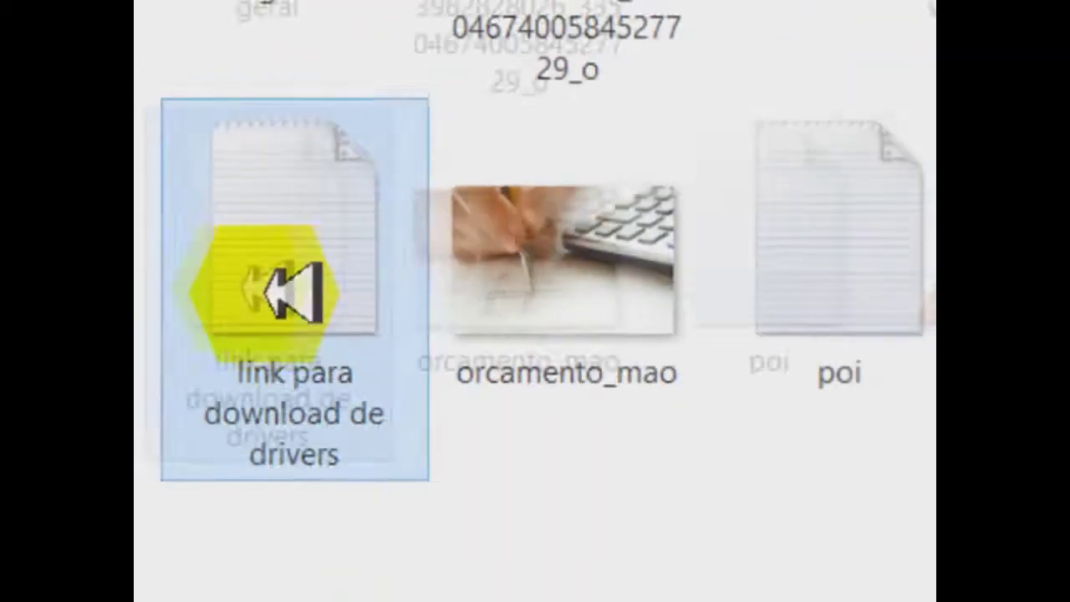
{"action": "double_click", "coordinate": [292, 292]}
{"action": "left_click_drag", "start_coordinate": [507, 143], "coordinate": [141, 112]}
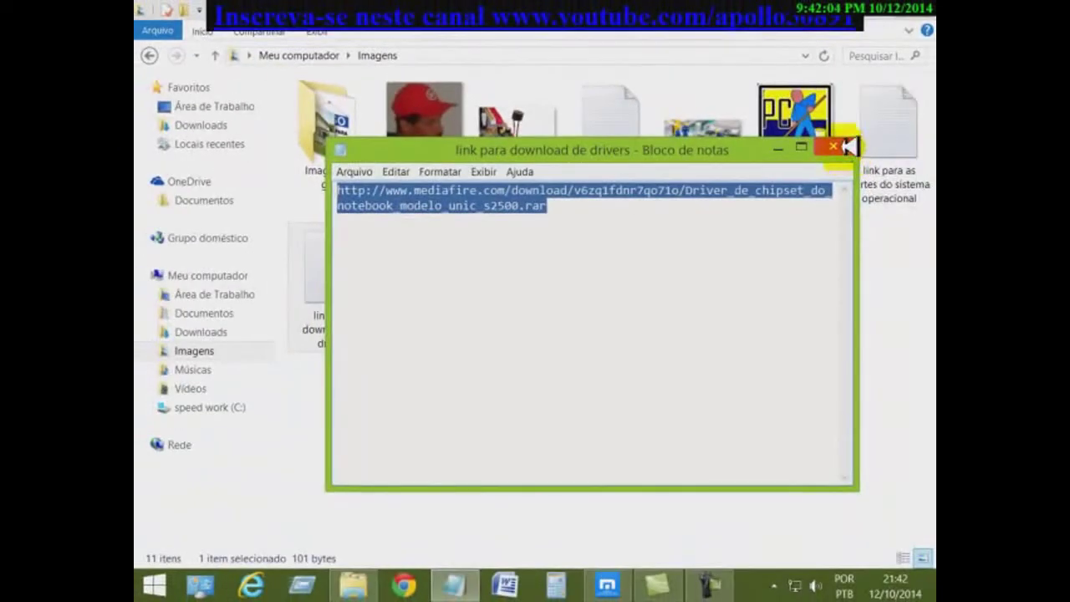
{"action": "left_click", "coordinate": [914, 43]}
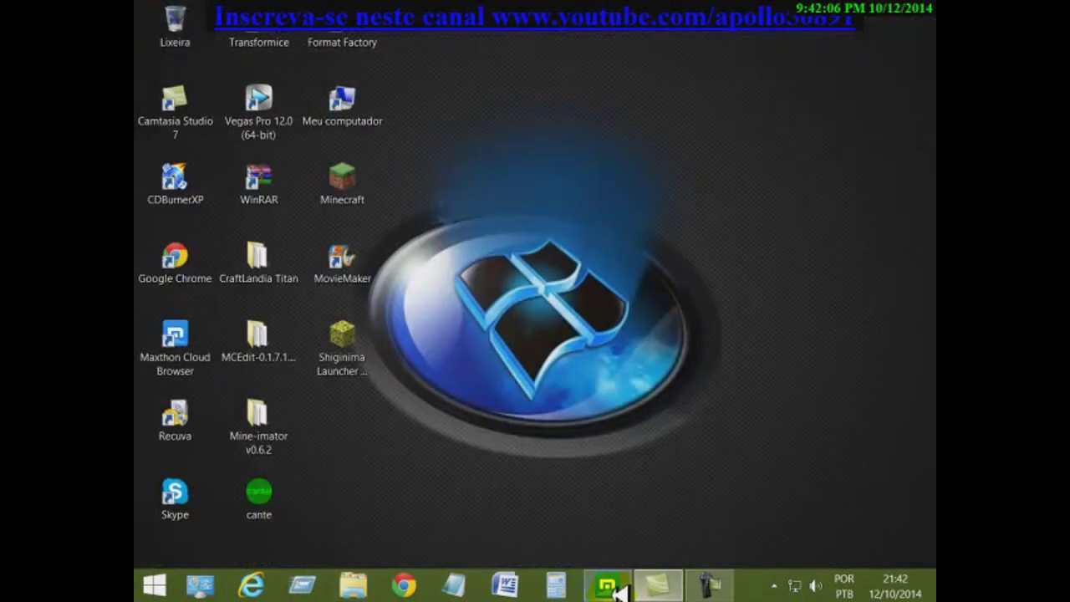
- Switch to Maxthon, open the Google page and load the pasted MediaFire download link in place of its address
{"action": "left_click", "coordinate": [609, 583]}
{"action": "left_click", "coordinate": [179, 14]}
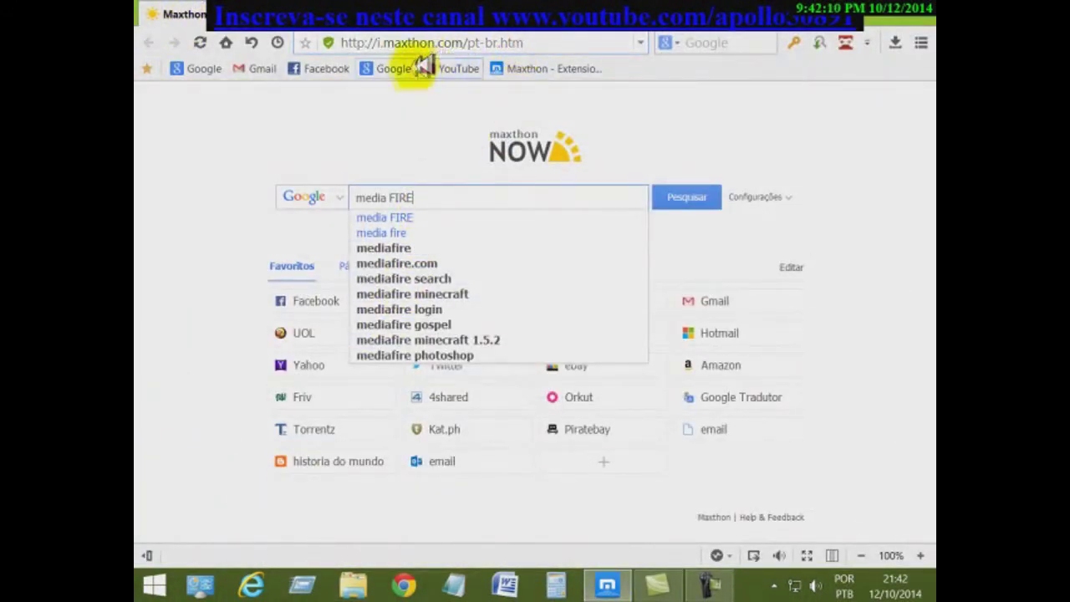
{"action": "left_click", "coordinate": [418, 69]}
{"action": "left_click_drag", "start_coordinate": [585, 43], "coordinate": [270, 44]}
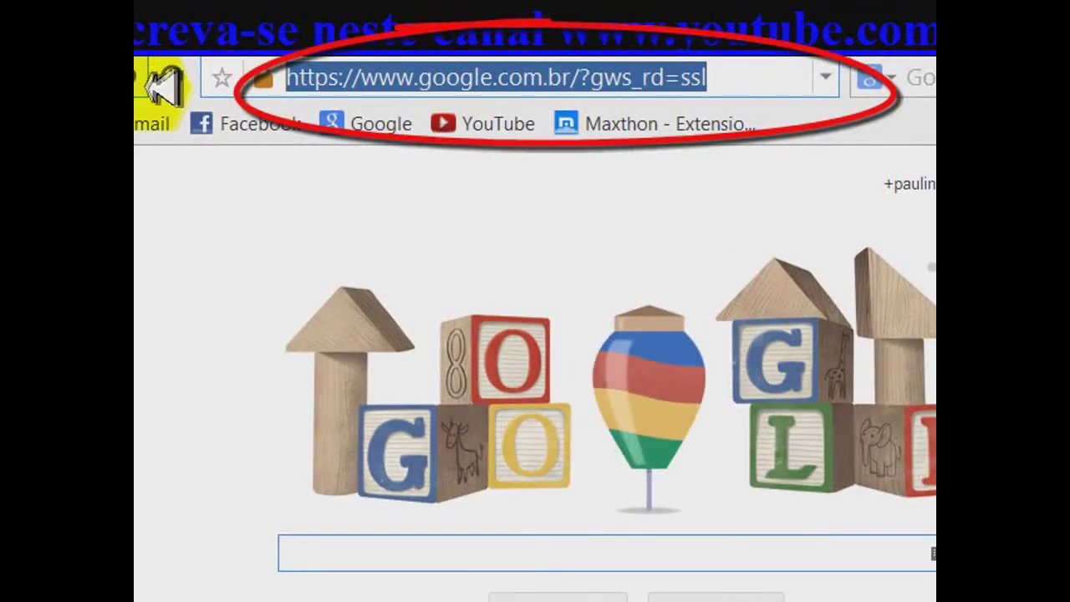
{"action": "key", "text": "ctrl+v"}
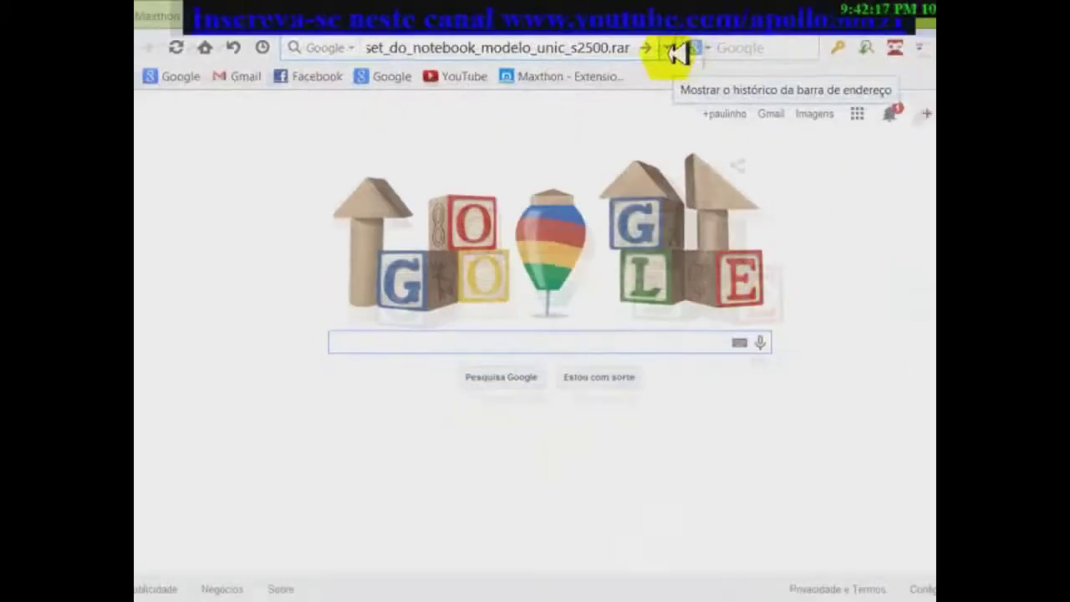
{"action": "key", "text": "Return"}
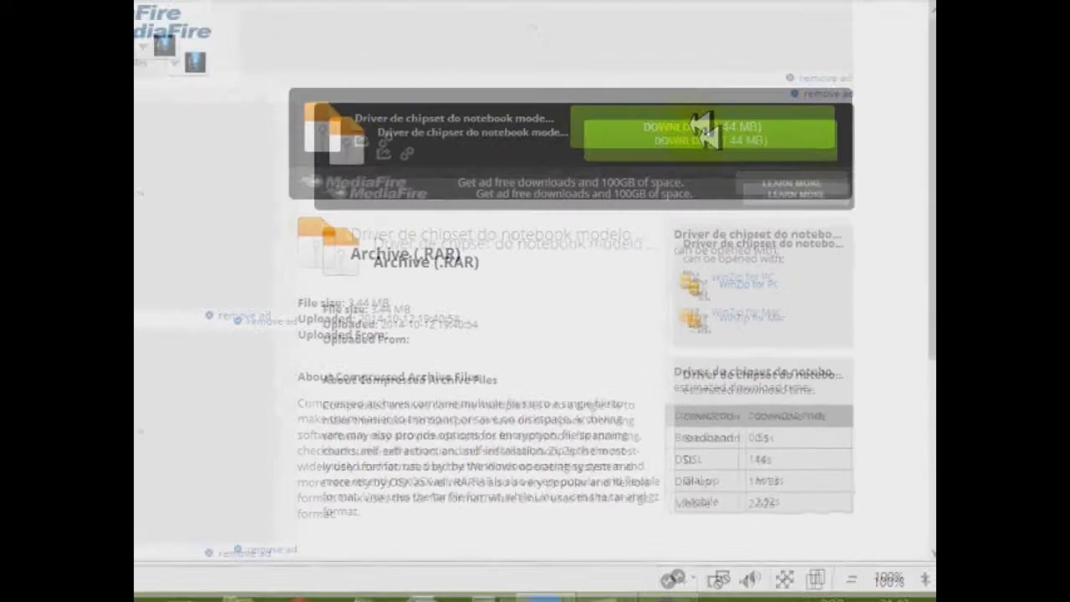
- Download the chipset driver archive to the Downloads folder and open the folder containing it
{"action": "left_click", "coordinate": [674, 85]}
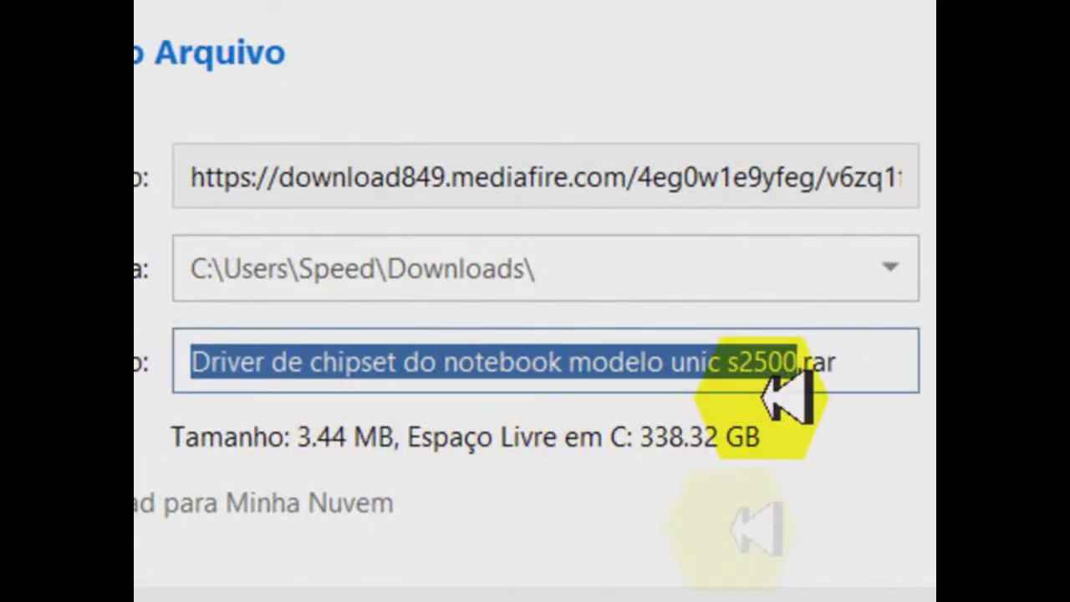
{"action": "left_click", "coordinate": [782, 598]}
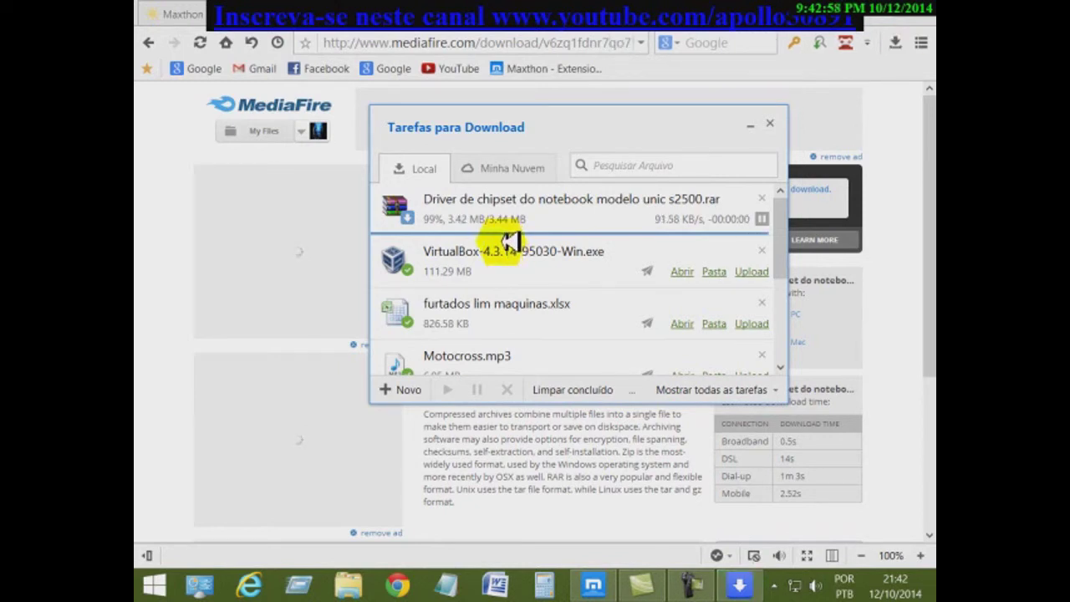
{"action": "left_click", "coordinate": [718, 219]}
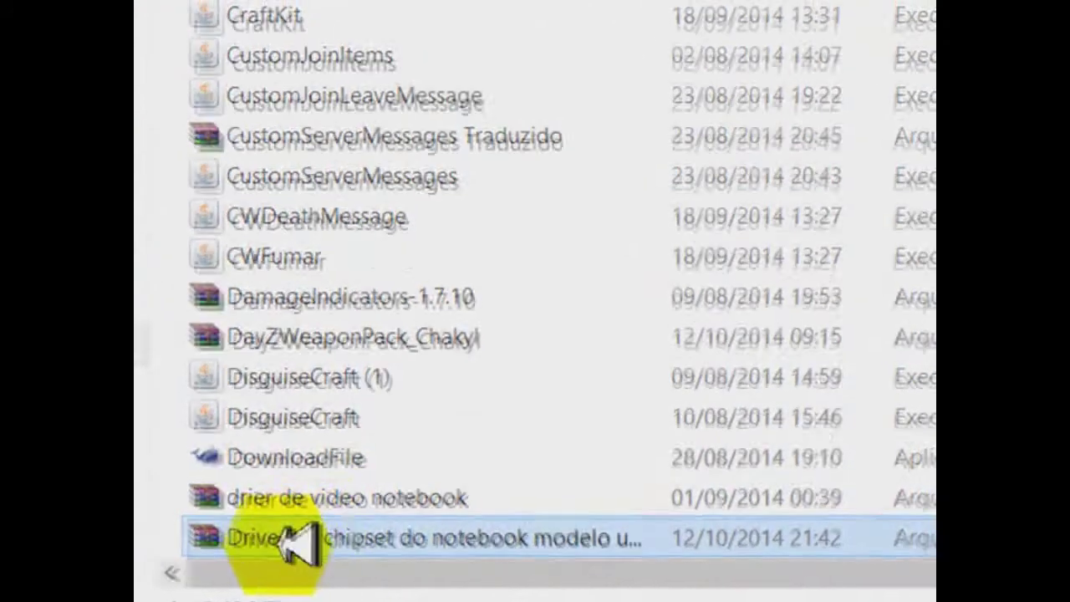
- Inspect the 11093171_CHIPSET_WIN7_X86_X64_00 folder inside the downloaded chipset driver archive in WinRAR, and close WinRAR
{"action": "double_click", "coordinate": [293, 540]}
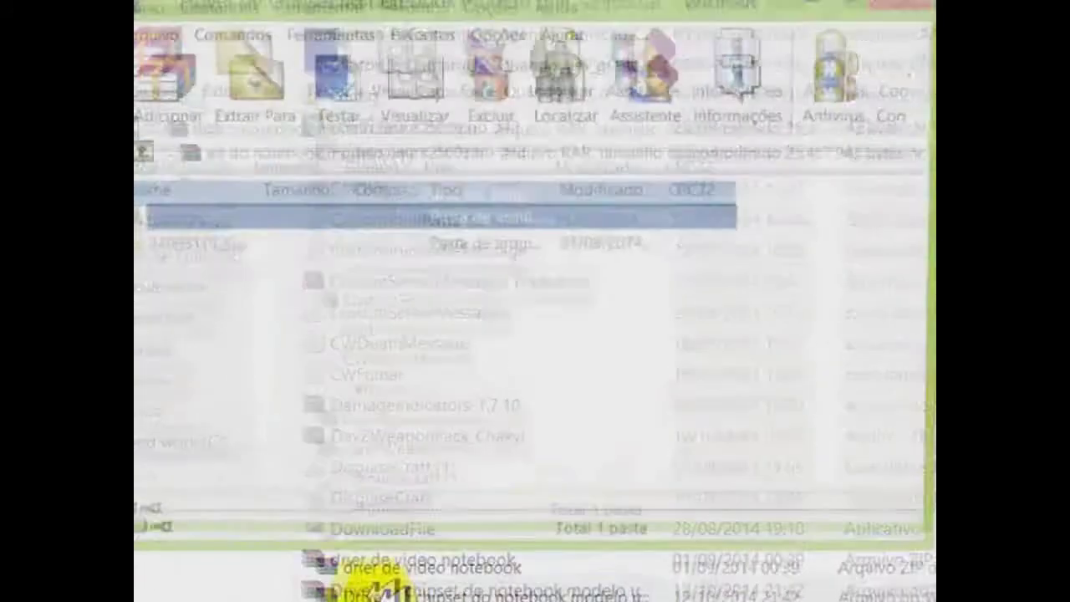
{"action": "left_click", "coordinate": [213, 285]}
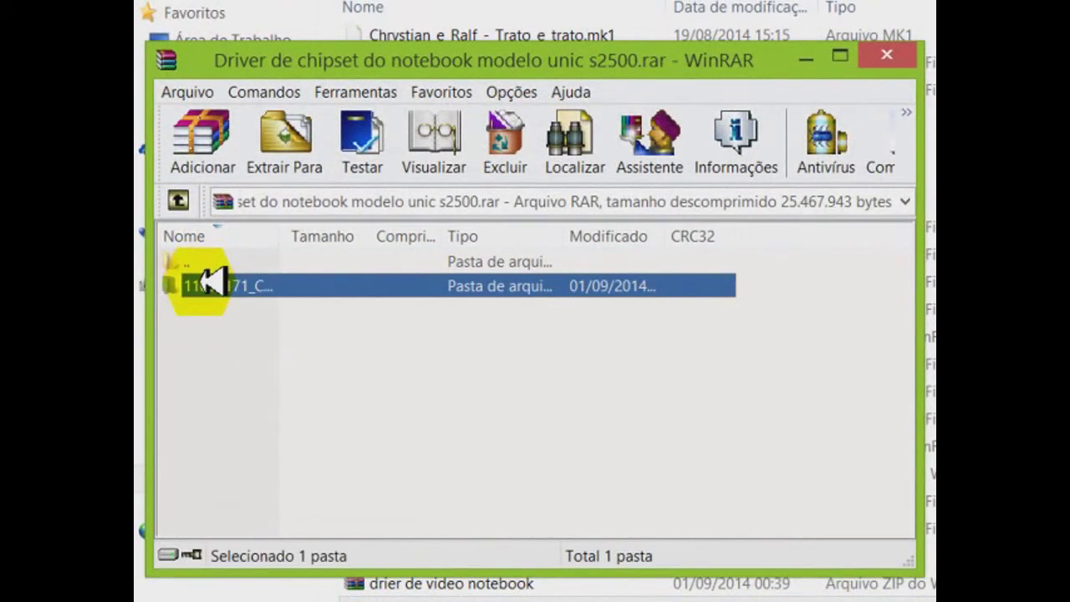
{"action": "double_click", "coordinate": [214, 285]}
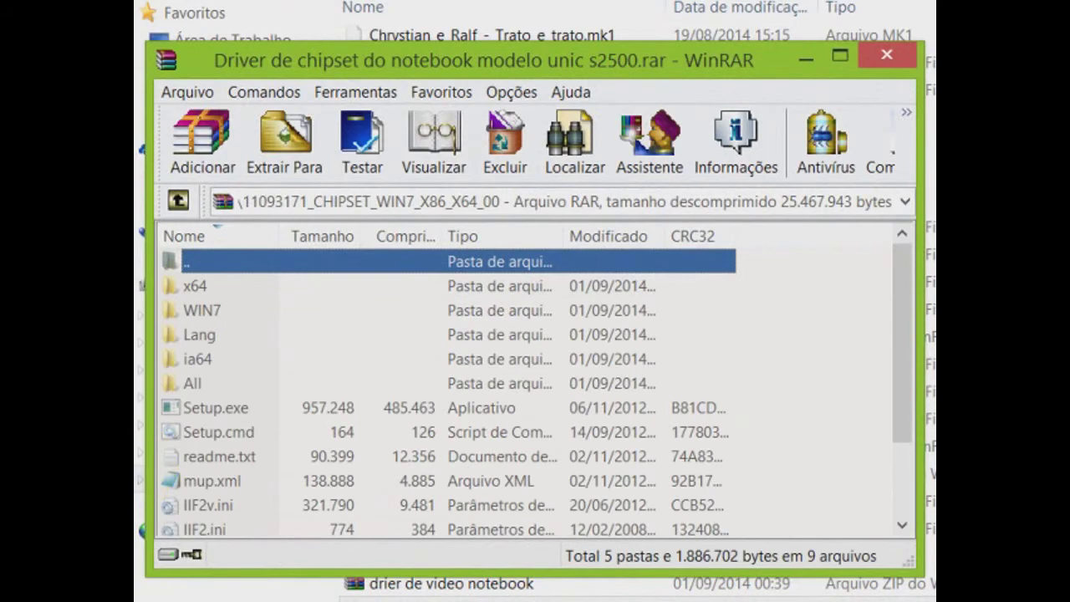
{"action": "left_click_drag", "start_coordinate": [901, 310], "coordinate": [924, 425]}
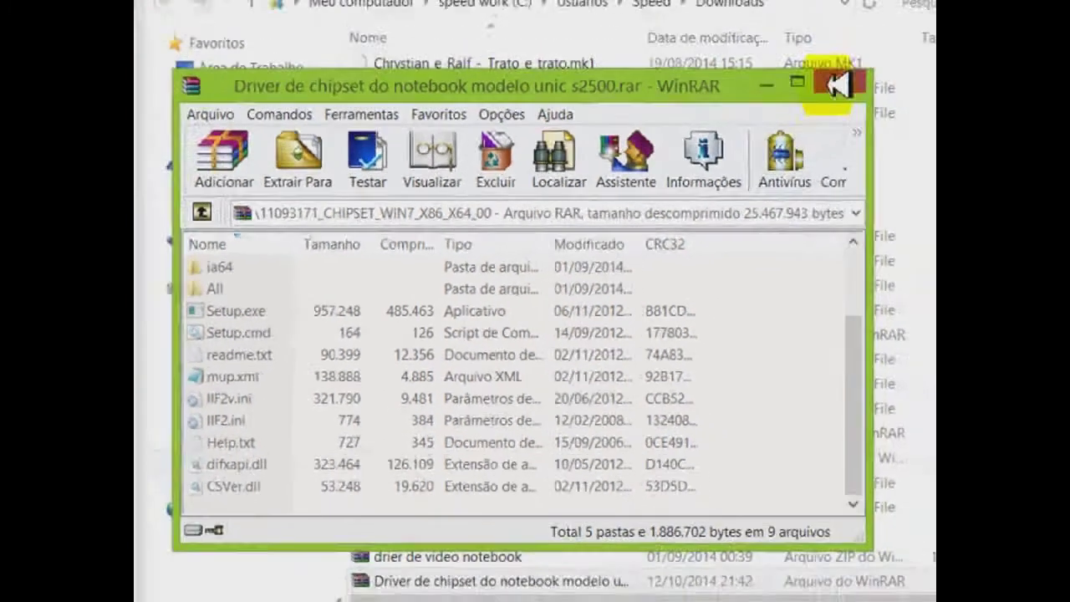
{"action": "left_click", "coordinate": [887, 56]}
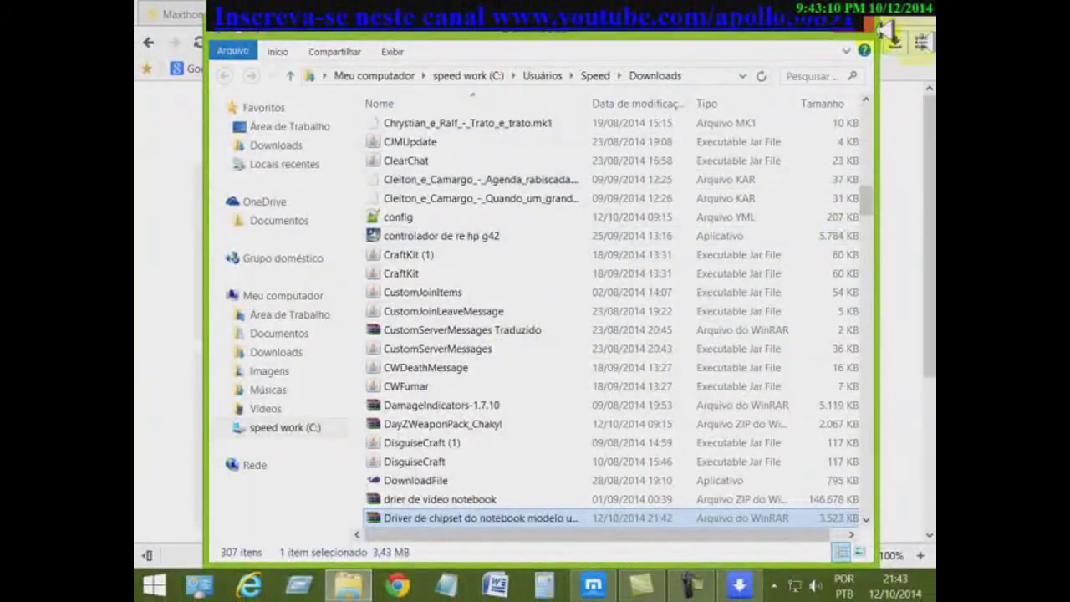